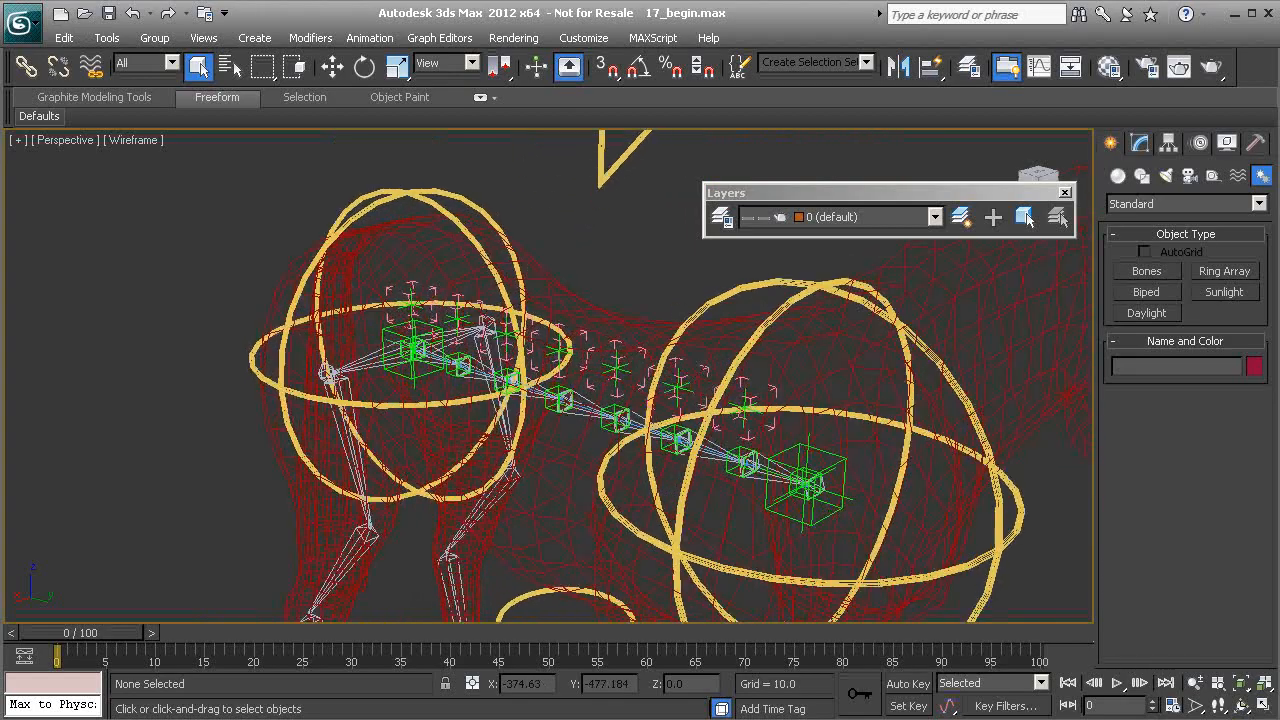
- Create an HI Solver IK chain from the right pelvis bone to its end joint and rename it HIK_R_Pelvis01
click(328, 312)
middle_drag(343, 336, 371, 382)
scroll(340, 350, up, 3)
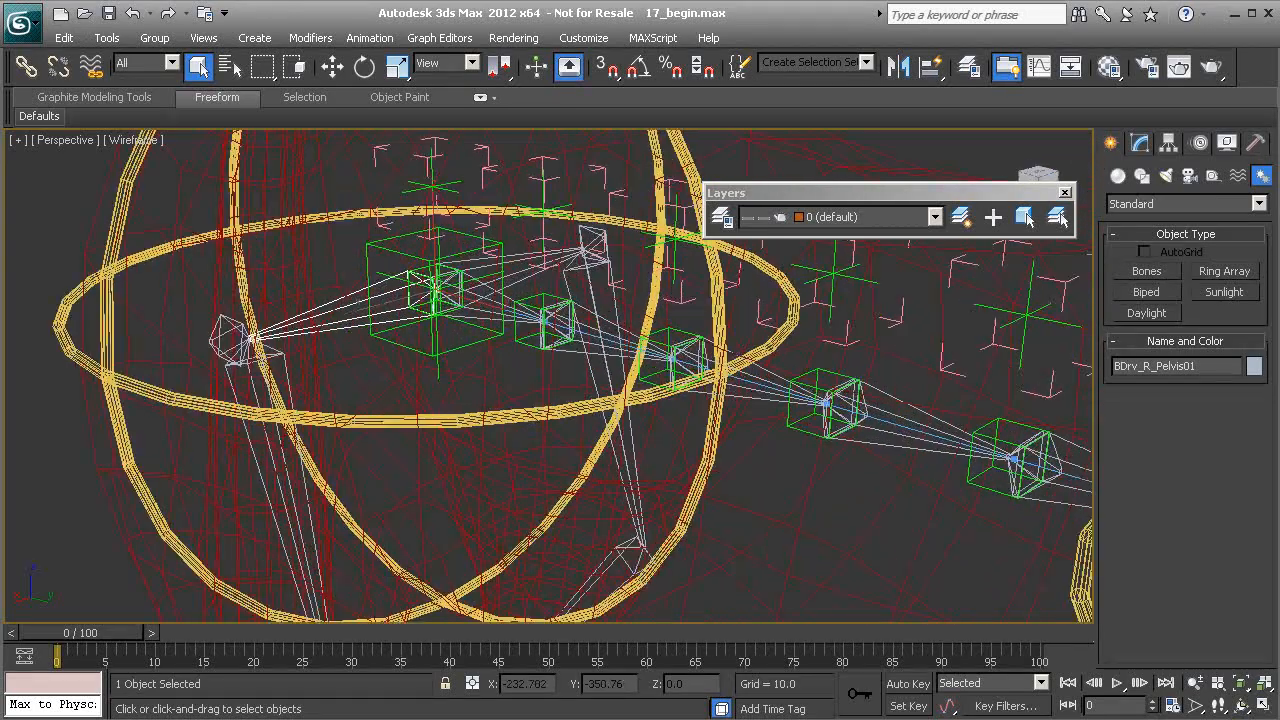
alt+right_click(314, 253)
click(384, 384)
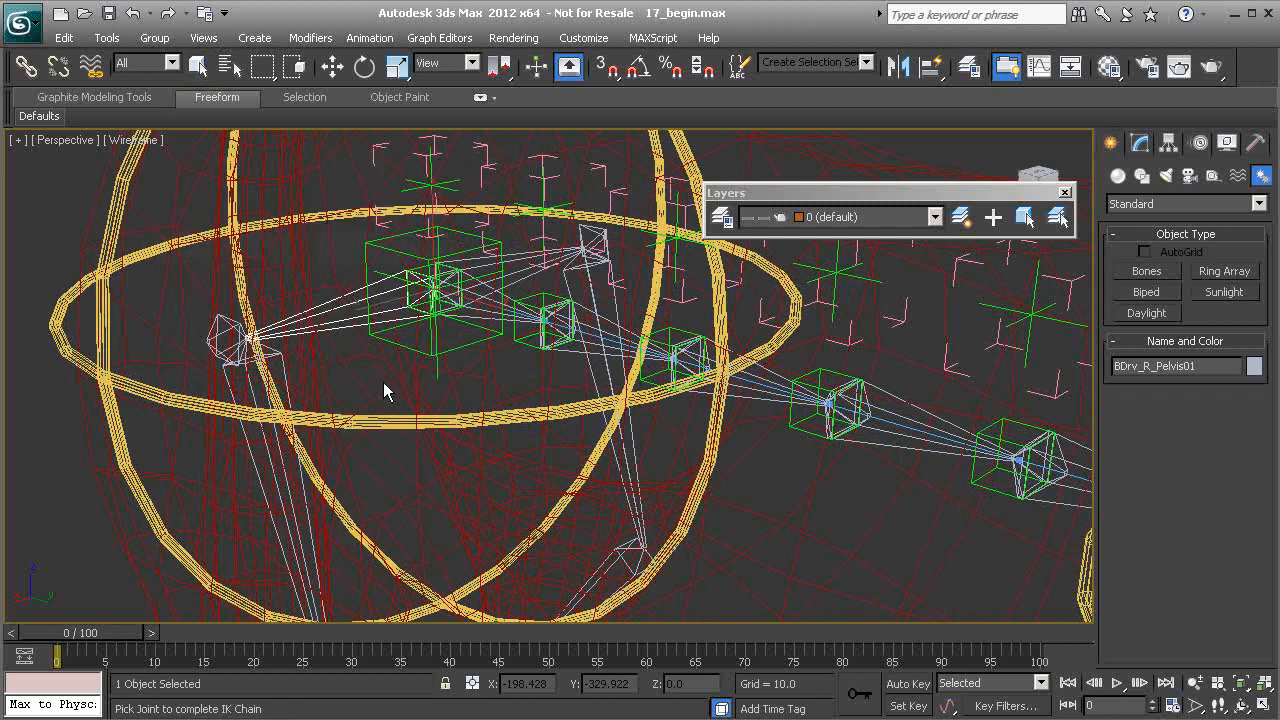
click(220, 316)
alt+middle_drag(258, 340, 358, 330)
drag(273, 308, 224, 393)
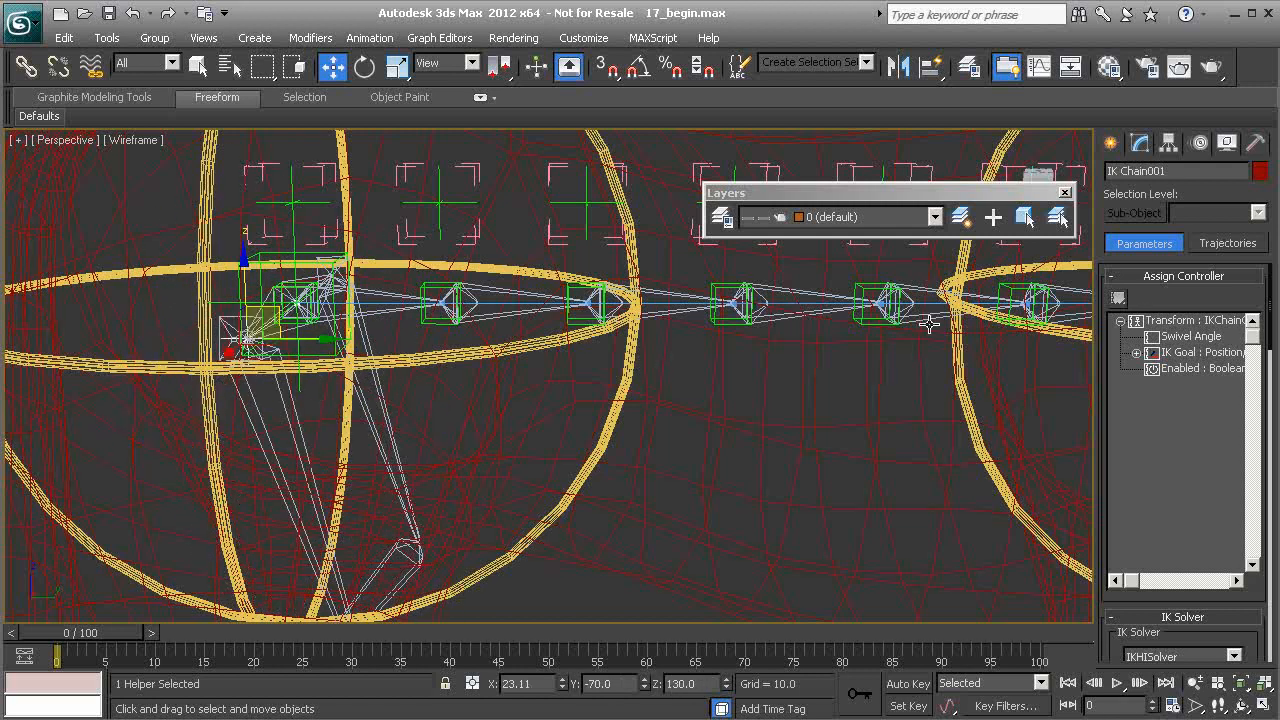
click(1110, 171)
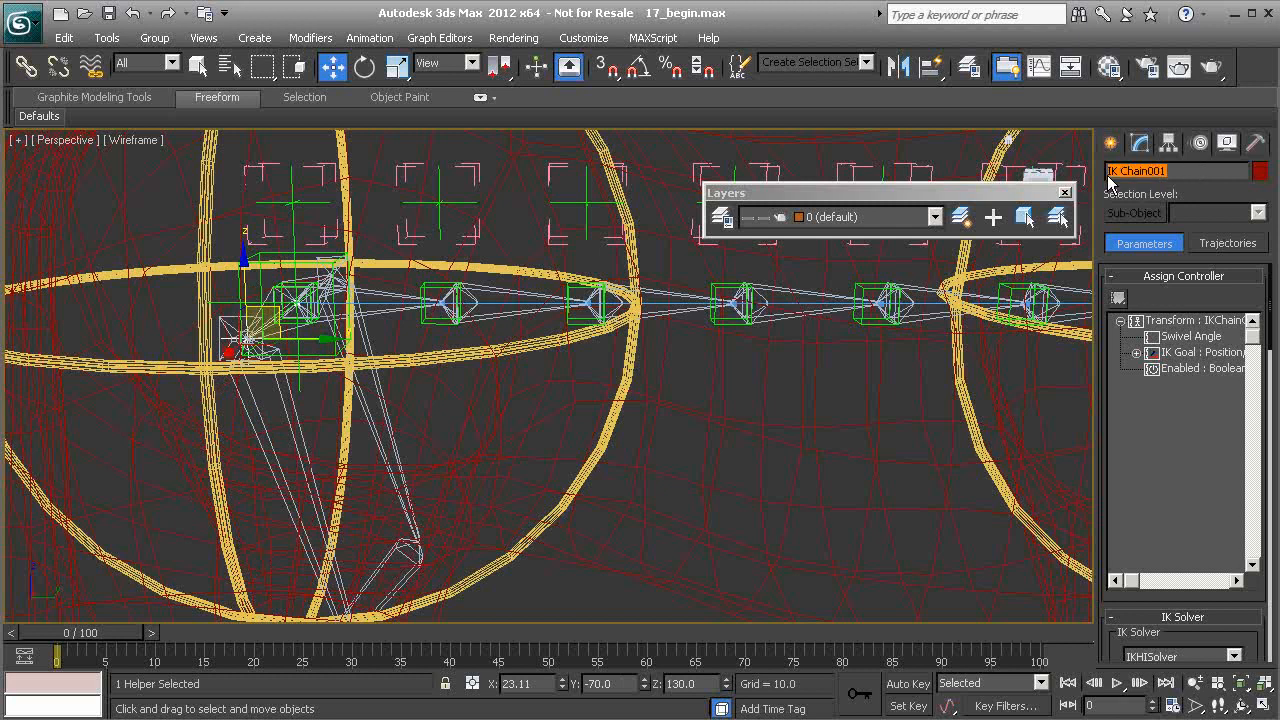
text(HIK_R_Pelvis01)
- Link the HIK_R_Pelvis01 goal as a child of the large green box helper at the pelvis
alt+middle_drag(546, 430, 351, 490)
middle_drag(351, 490, 394, 415)
scroll(407, 385, down, 5)
scroll(394, 428, up, 3)
alt+middle_drag(393, 357, 346, 429)
scroll(310, 313, up, 3)
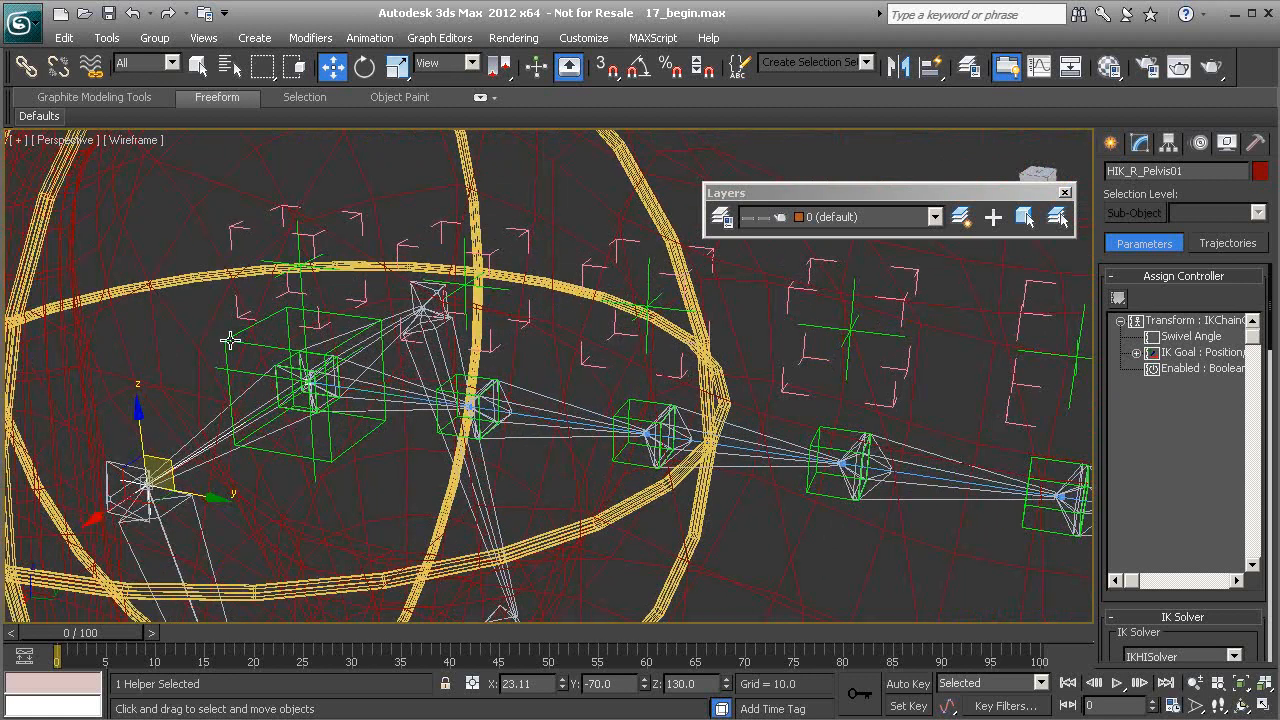
middle_drag(240, 340, 352, 320)
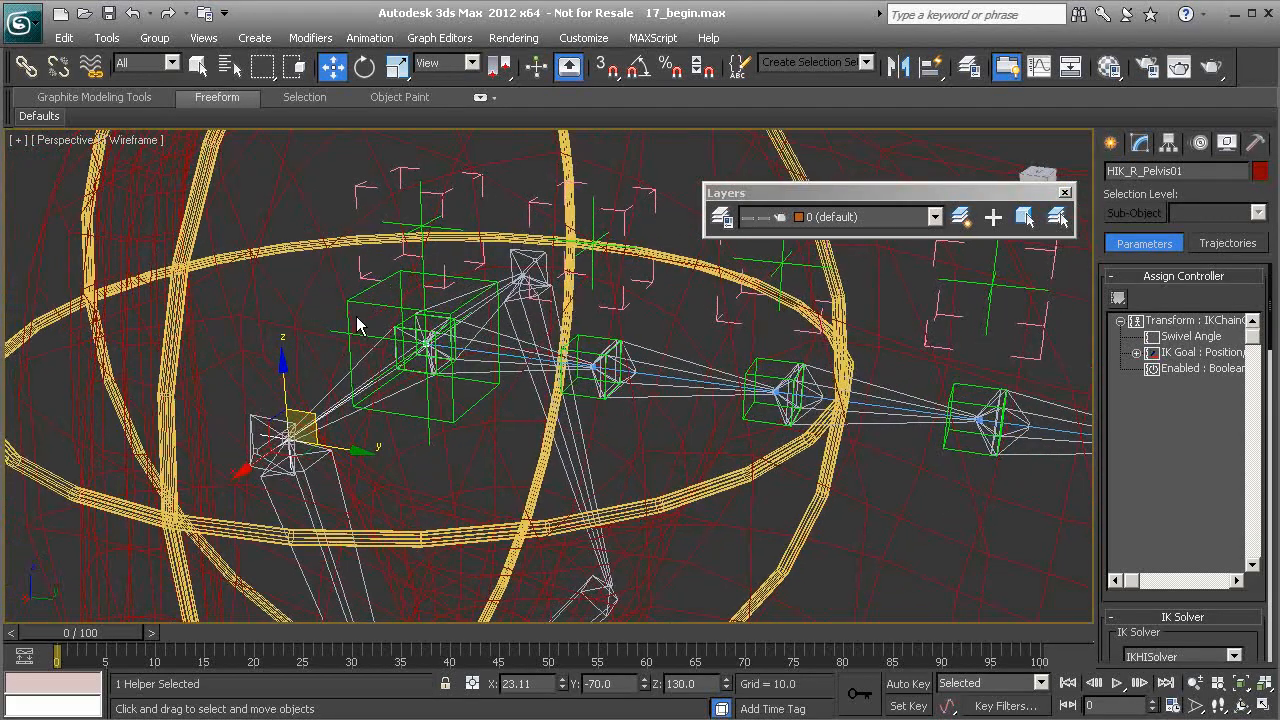
click(28, 70)
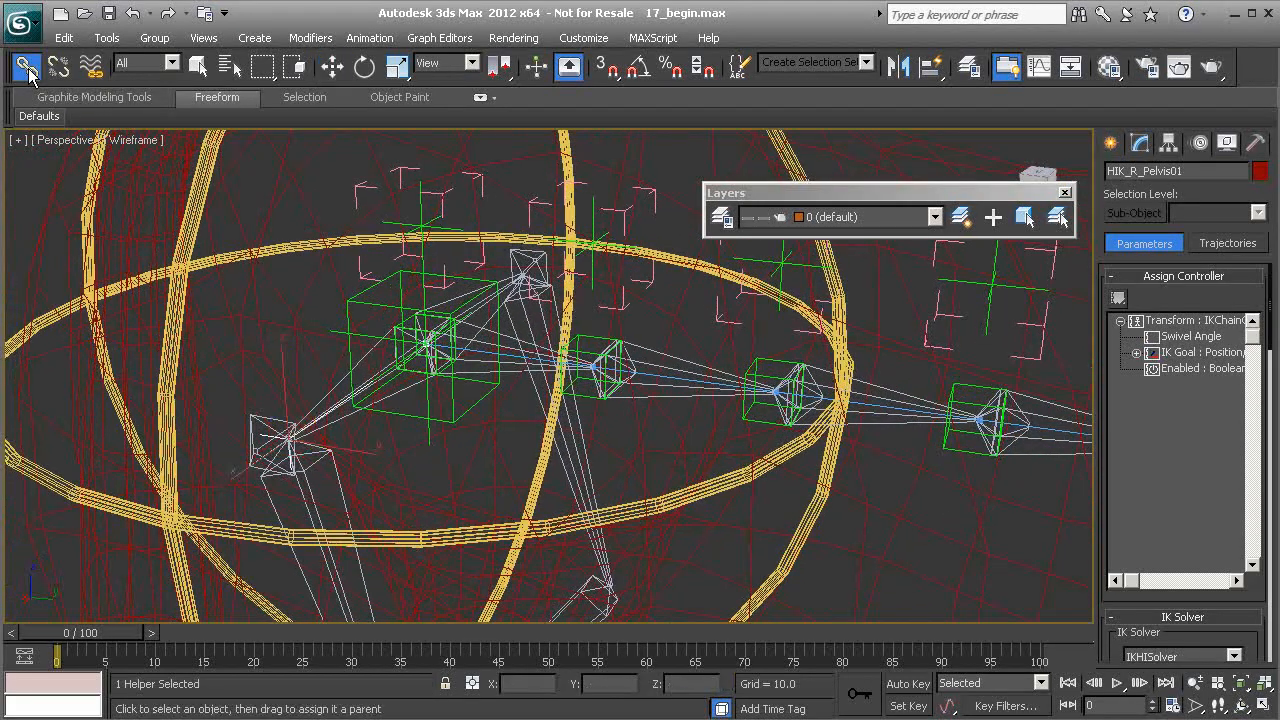
drag(281, 427, 357, 301)
alt+middle_drag(372, 403, 456, 416)
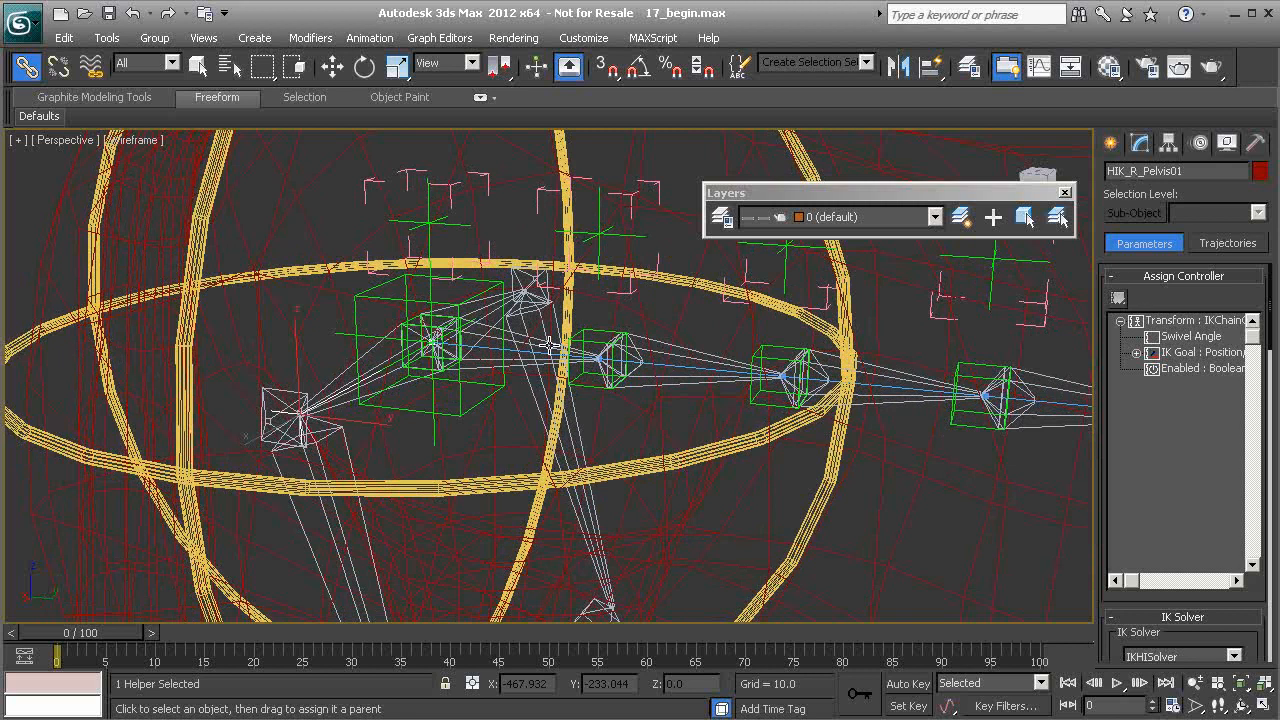
- Add the right pelvis IK chain to the objects_to_hide layer
click(721, 217)
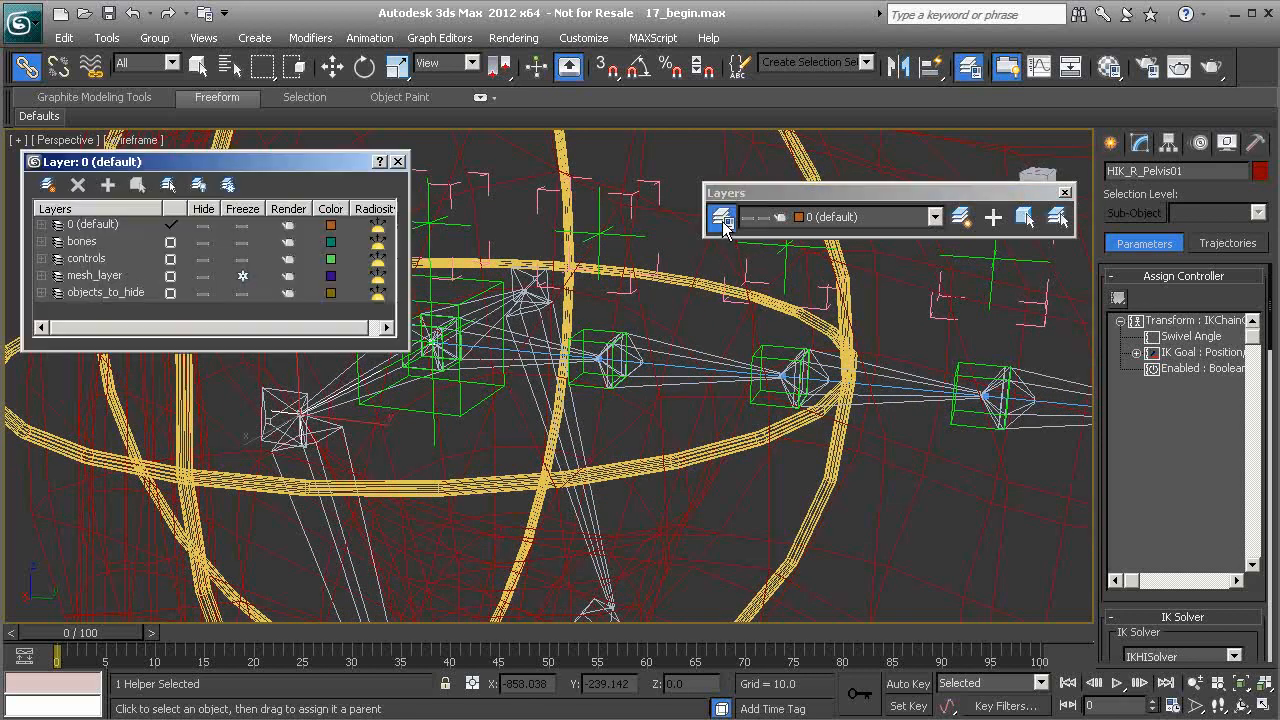
click(110, 292)
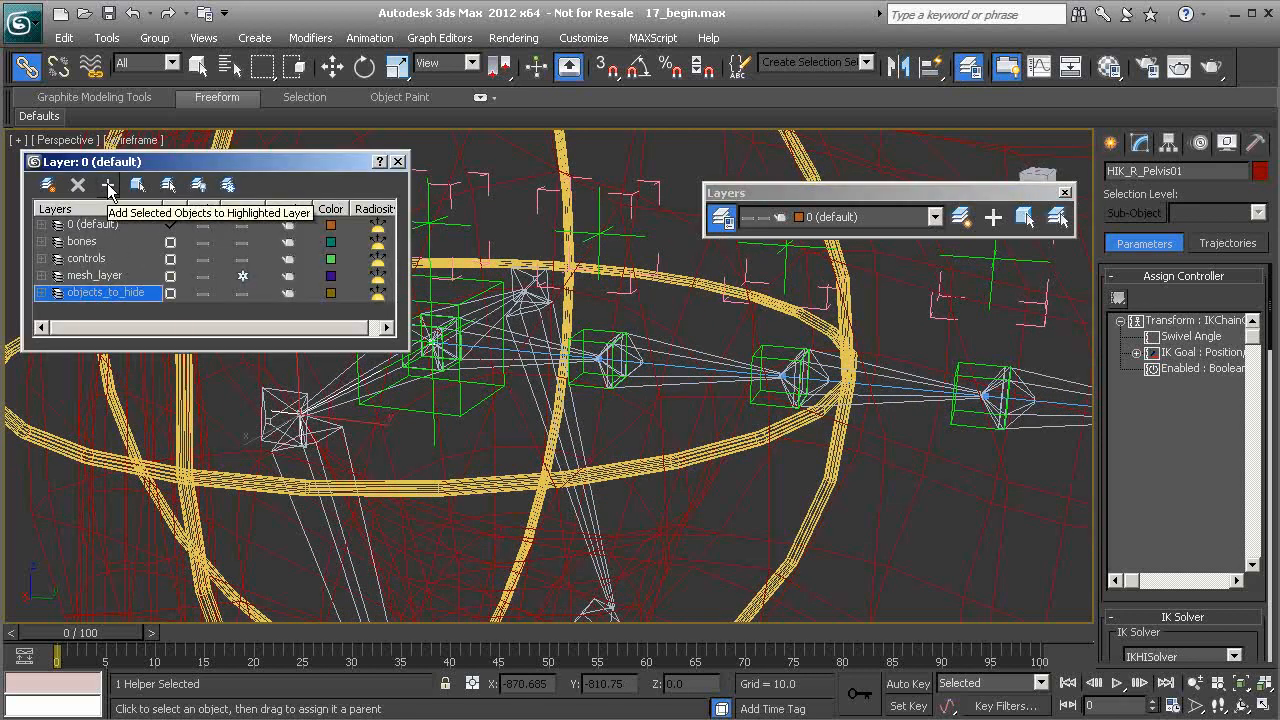
click(109, 185)
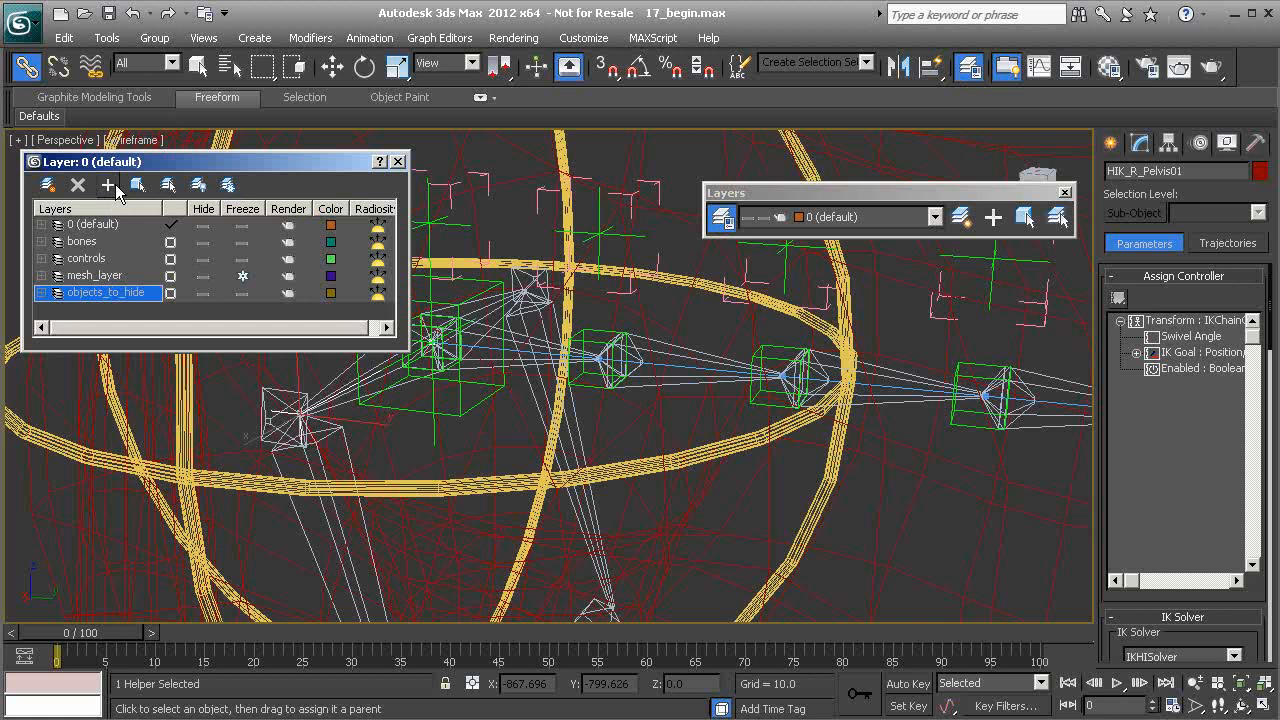
click(399, 162)
- Create an IK chain from the right femur bone to the ankle joint at the lower end of the metatarsal
middle_drag(365, 390, 447, 346)
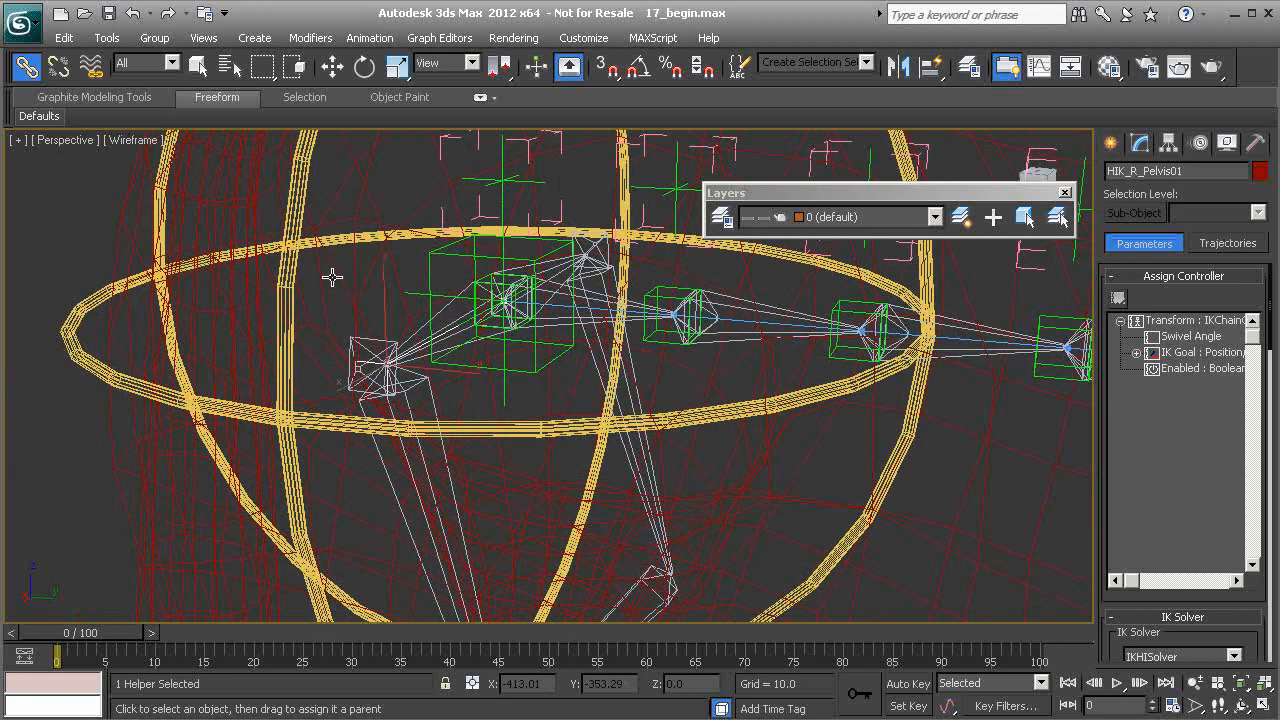
middle_drag(398, 382, 441, 361)
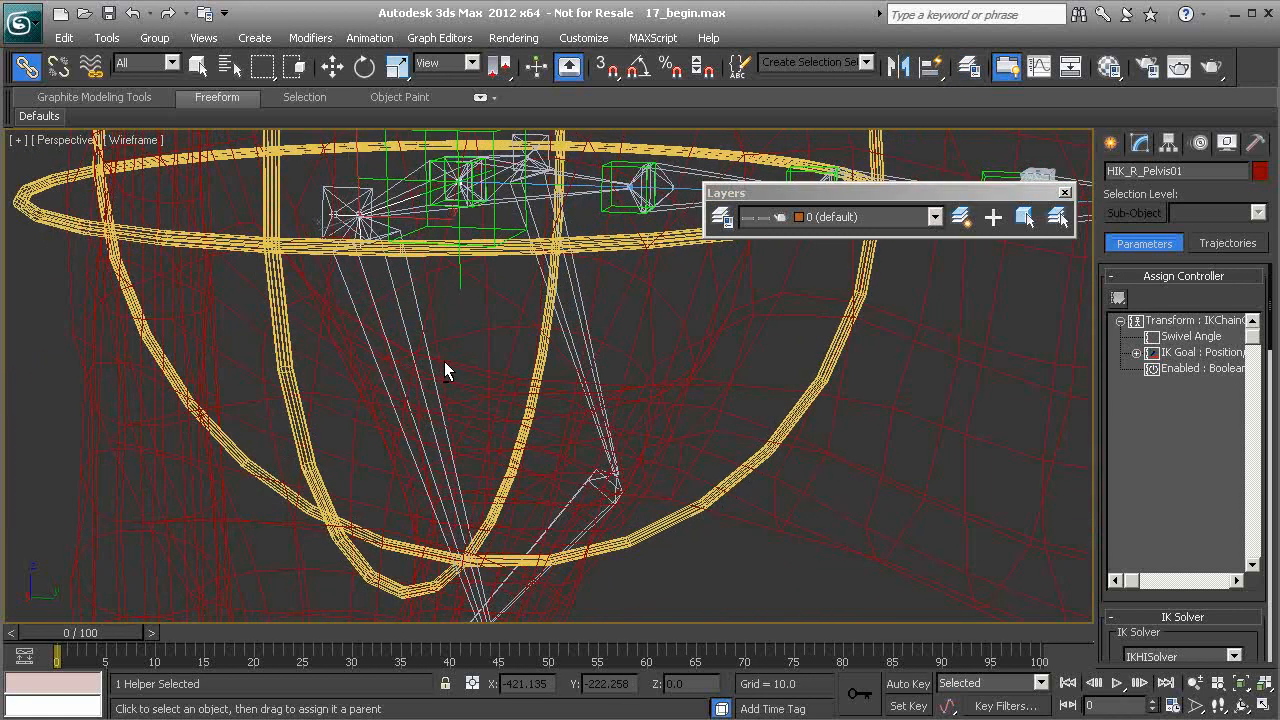
click(403, 318)
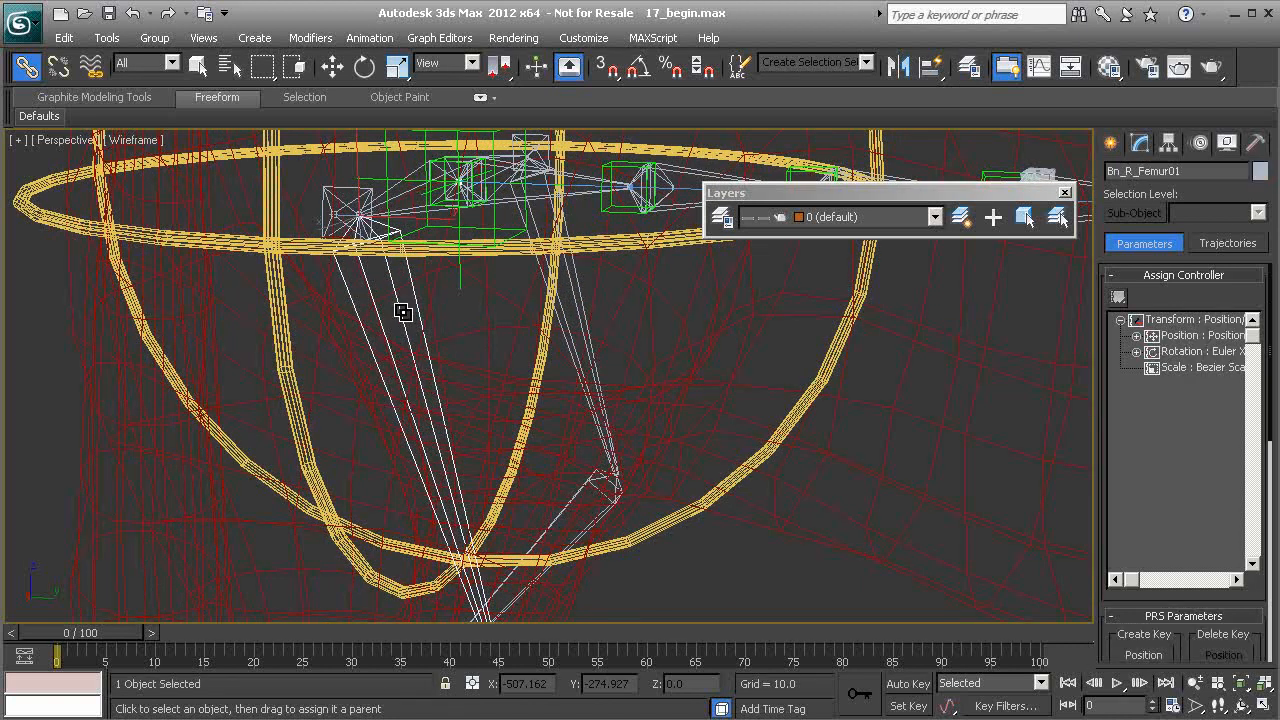
scroll(428, 384, down, 5)
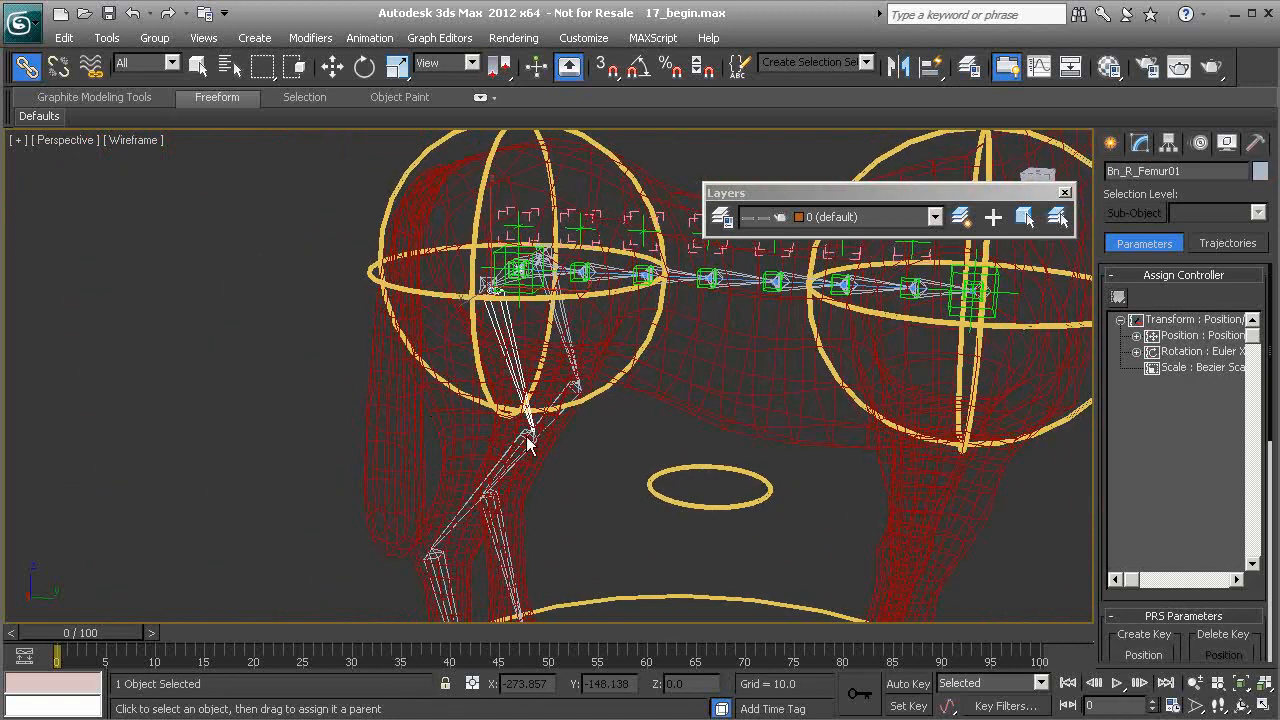
middle_drag(474, 466, 534, 404)
middle_drag(460, 443, 484, 460)
scroll(342, 400, up, 1)
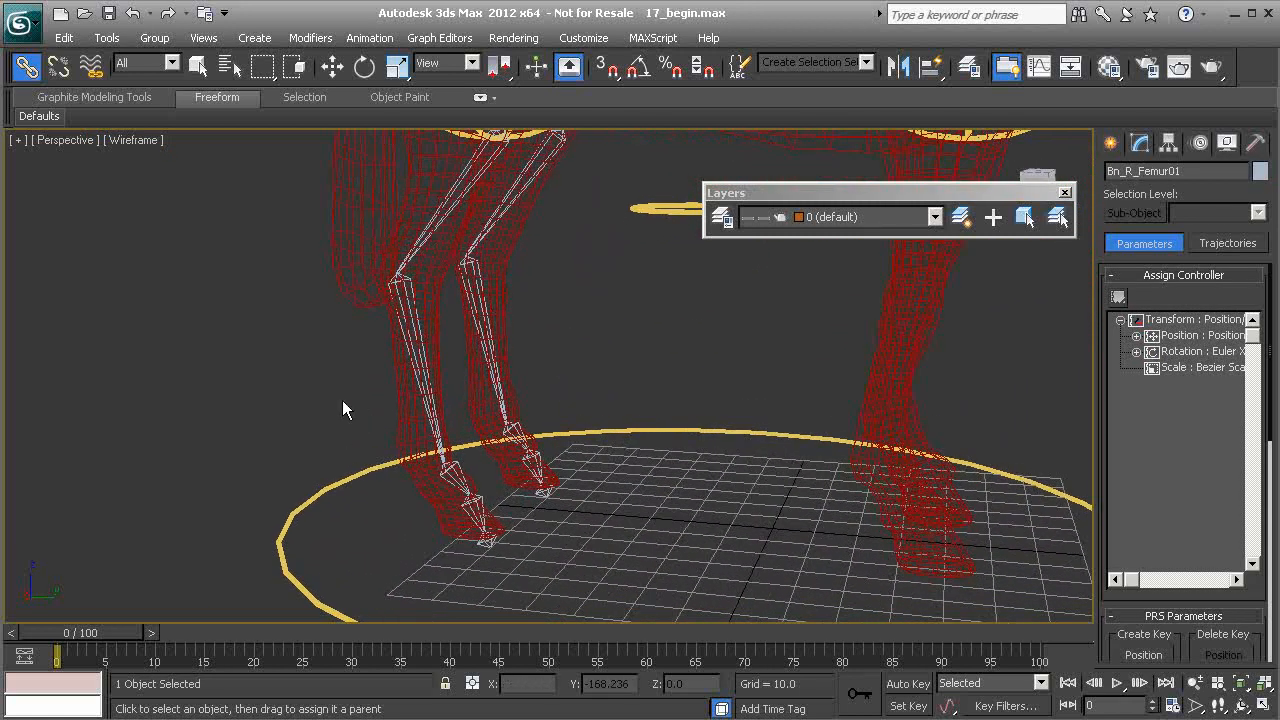
right_click(299, 356)
click(392, 494)
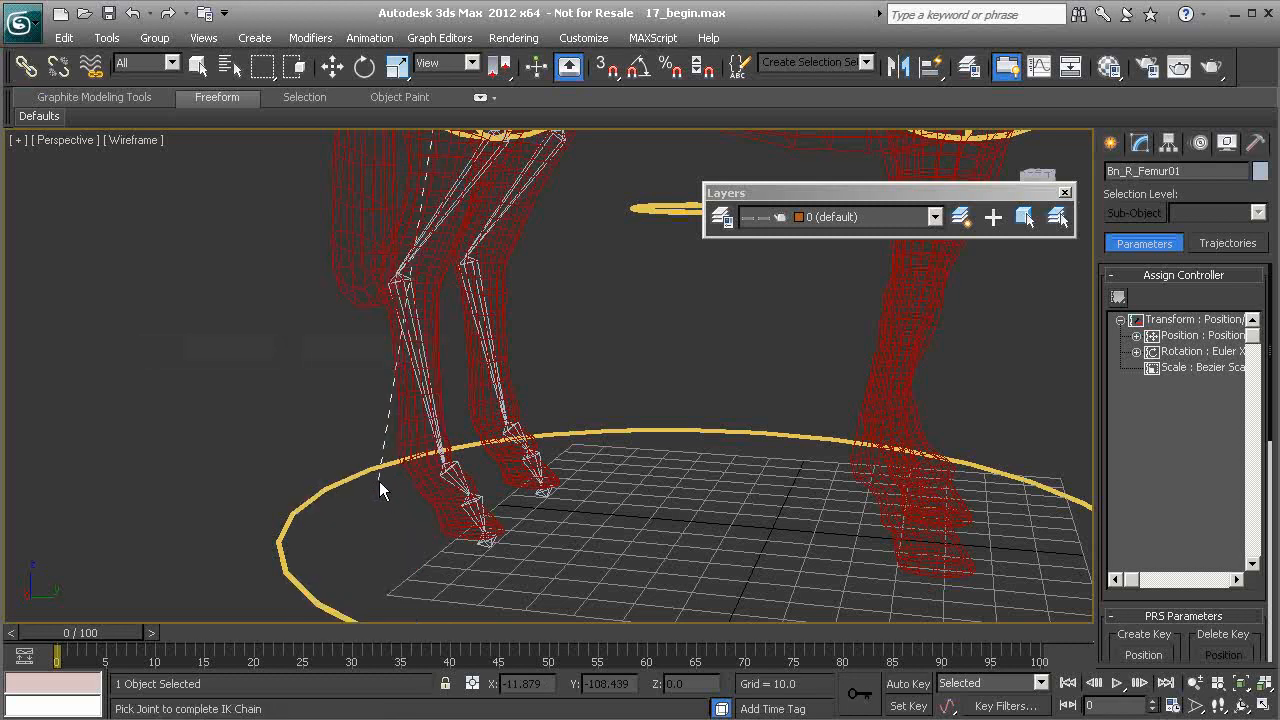
click(447, 462)
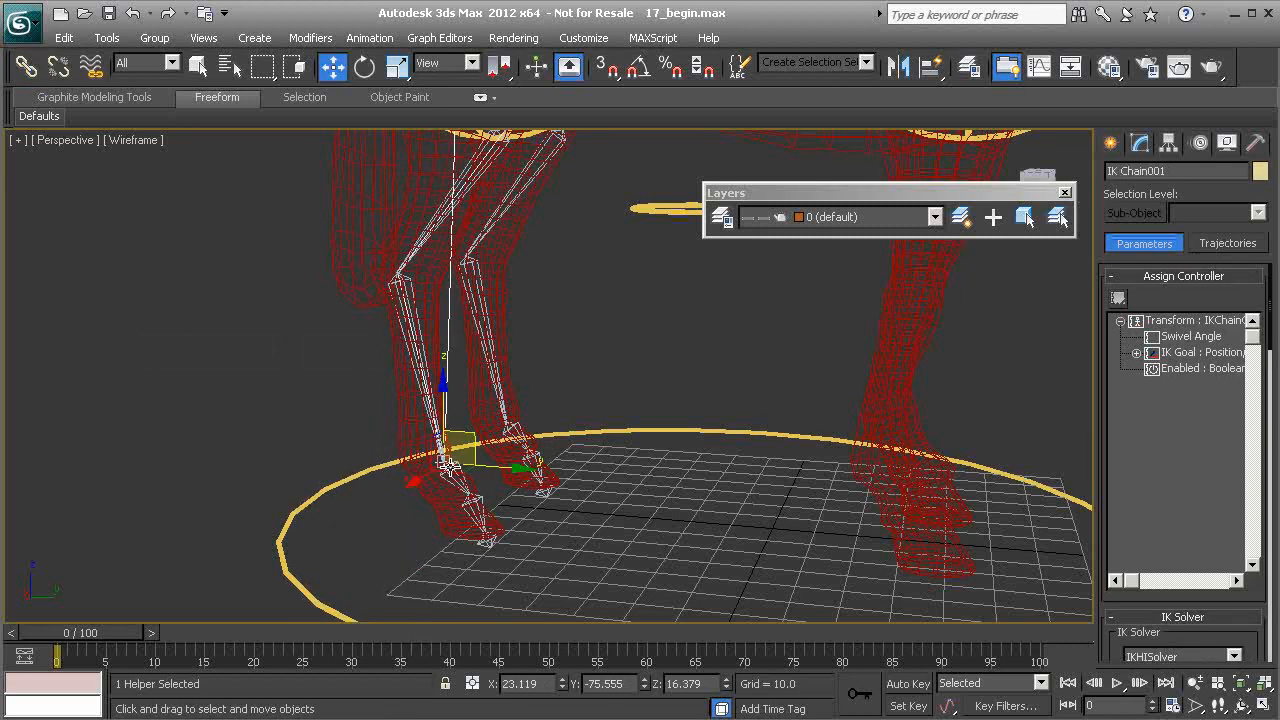
- Examine the right hind leg's new IK chain and its metatarsal bone from several angles
middle_drag(511, 466, 491, 606)
drag(471, 528, 468, 498)
click(408, 418)
alt+middle_drag(428, 472, 470, 490)
alt+middle_drag(494, 393, 479, 443)
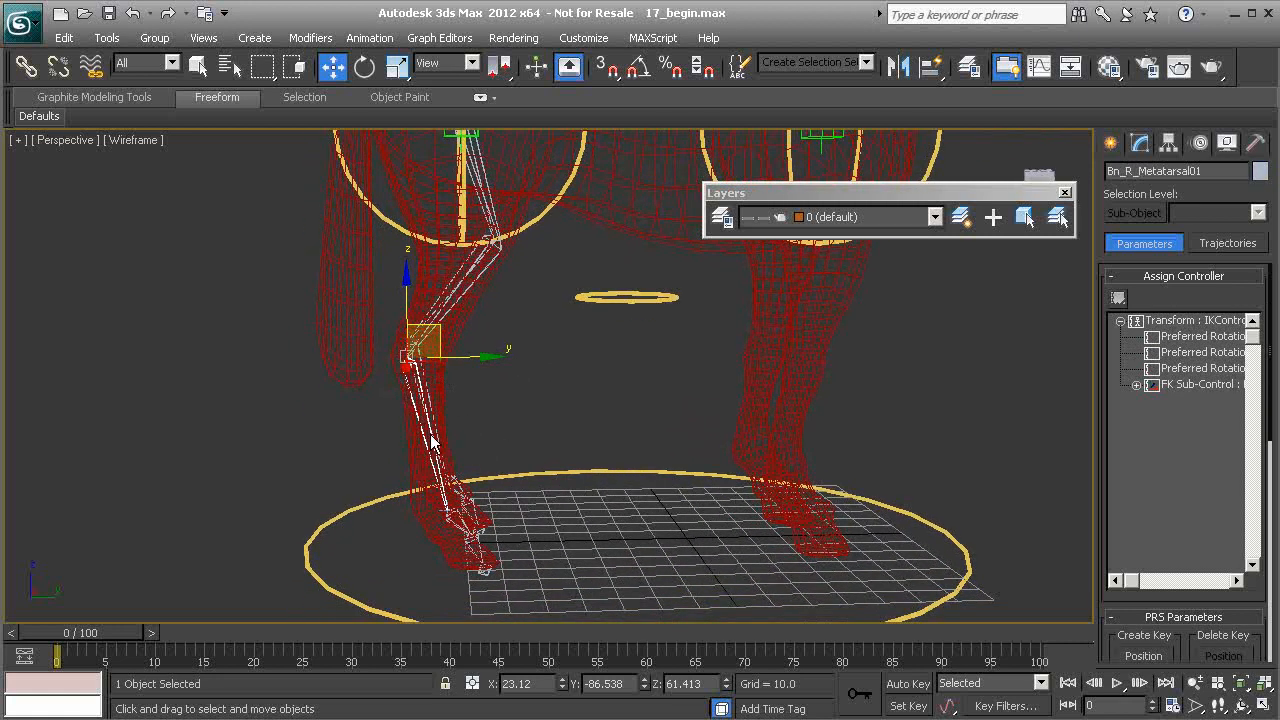
alt+middle_drag(438, 387, 443, 443)
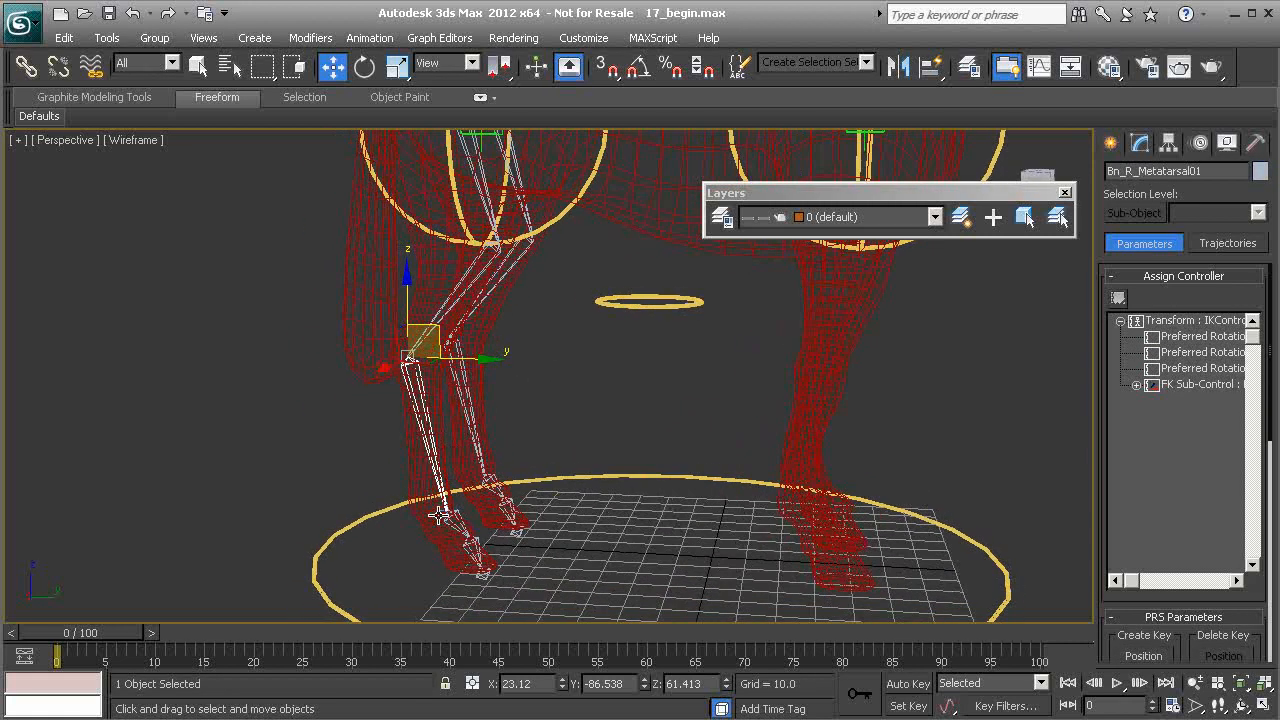
alt+middle_drag(440, 511, 421, 546)
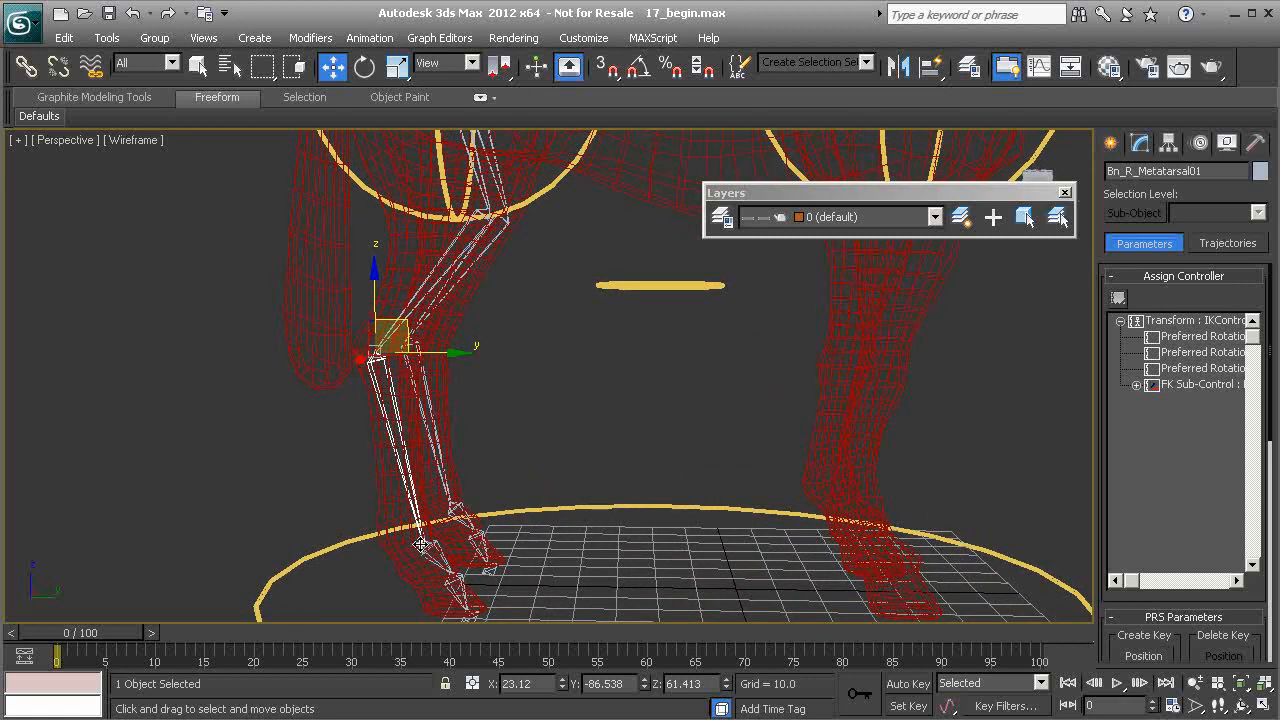
- Test the right hind leg's bending by moving its IK goal up and forward, and undo the move
click(422, 545)
drag(452, 514, 486, 371)
right_click(486, 371)
alt+middle_drag(380, 352, 400, 340)
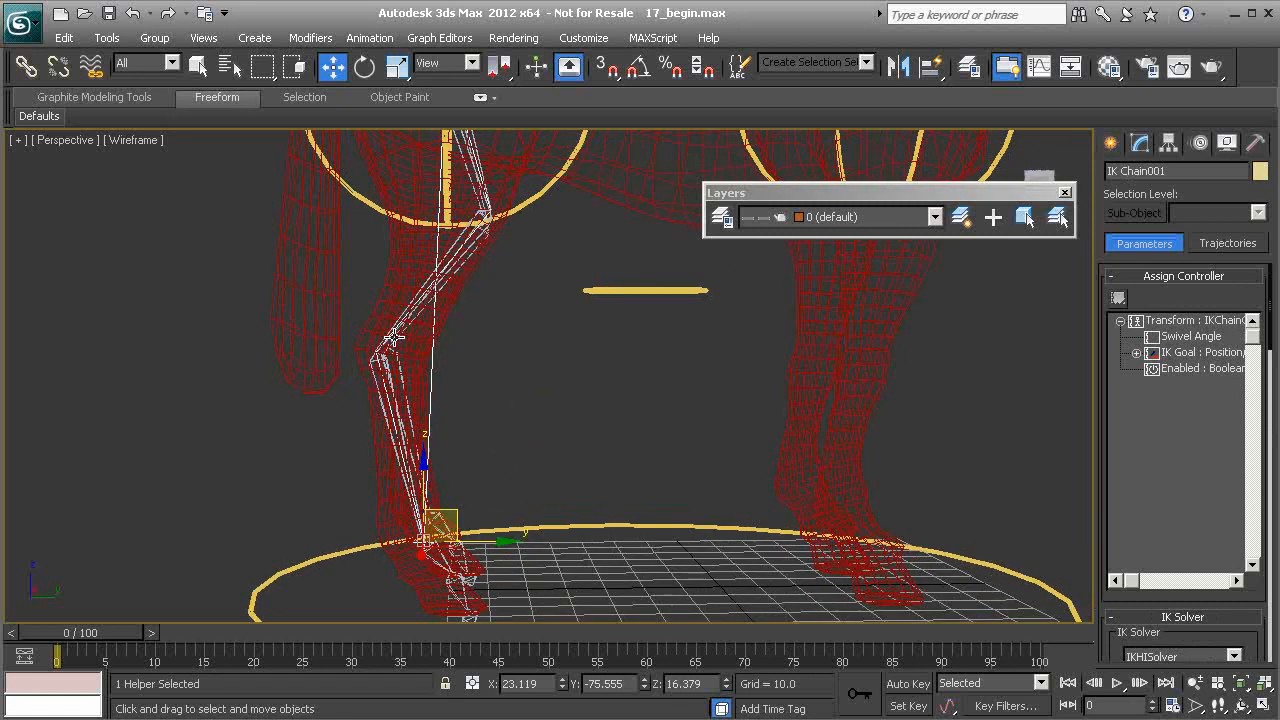
drag(463, 522, 559, 382)
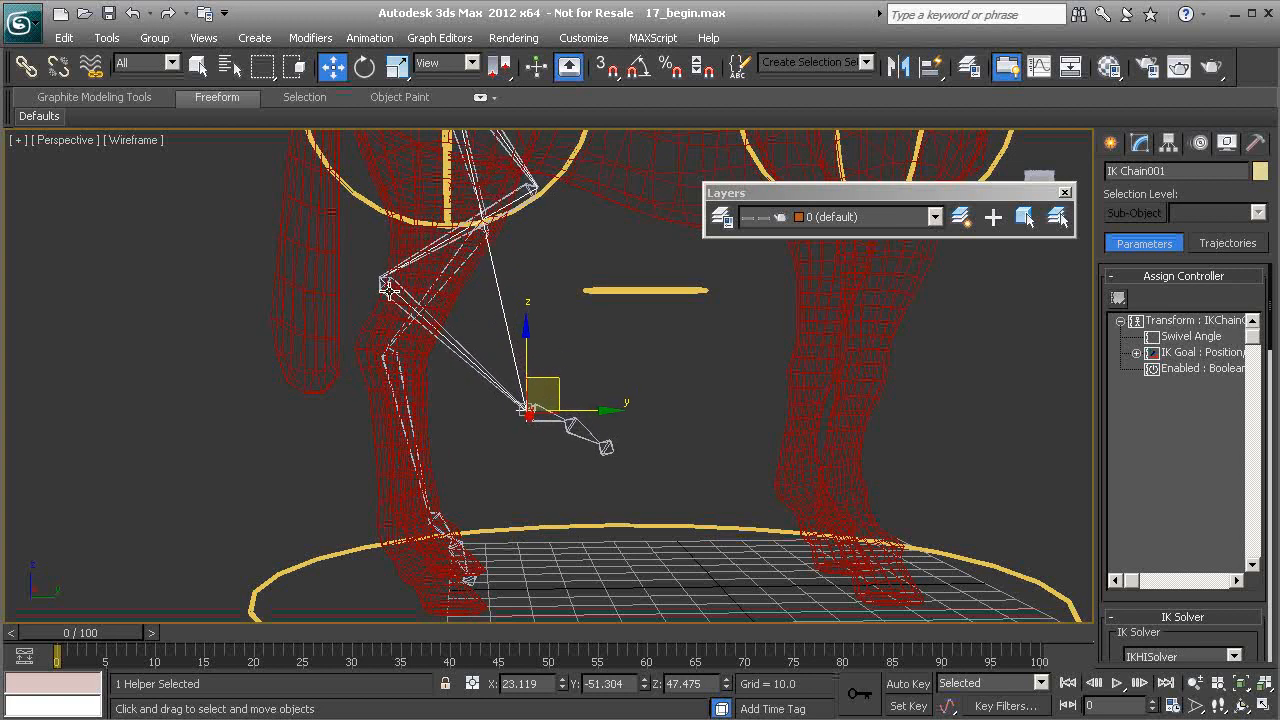
alt+middle_drag(454, 339, 422, 310)
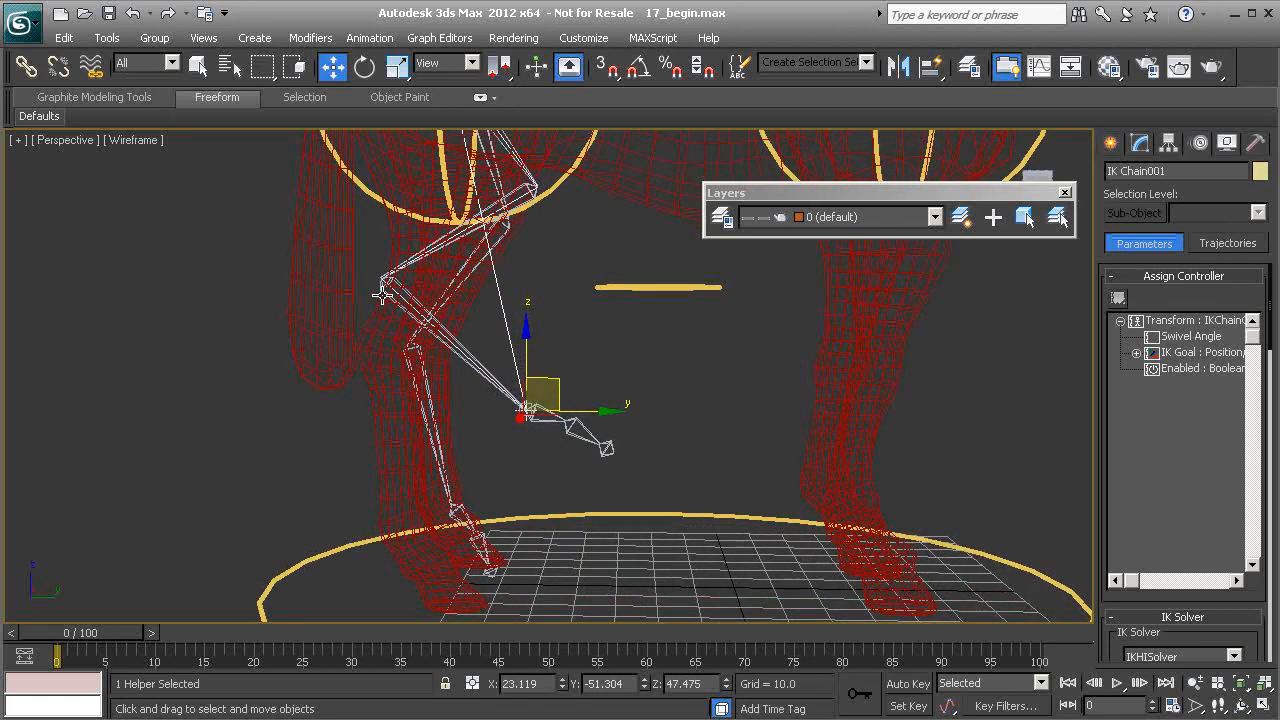
key(ctrl+z)
key(ctrl+z)
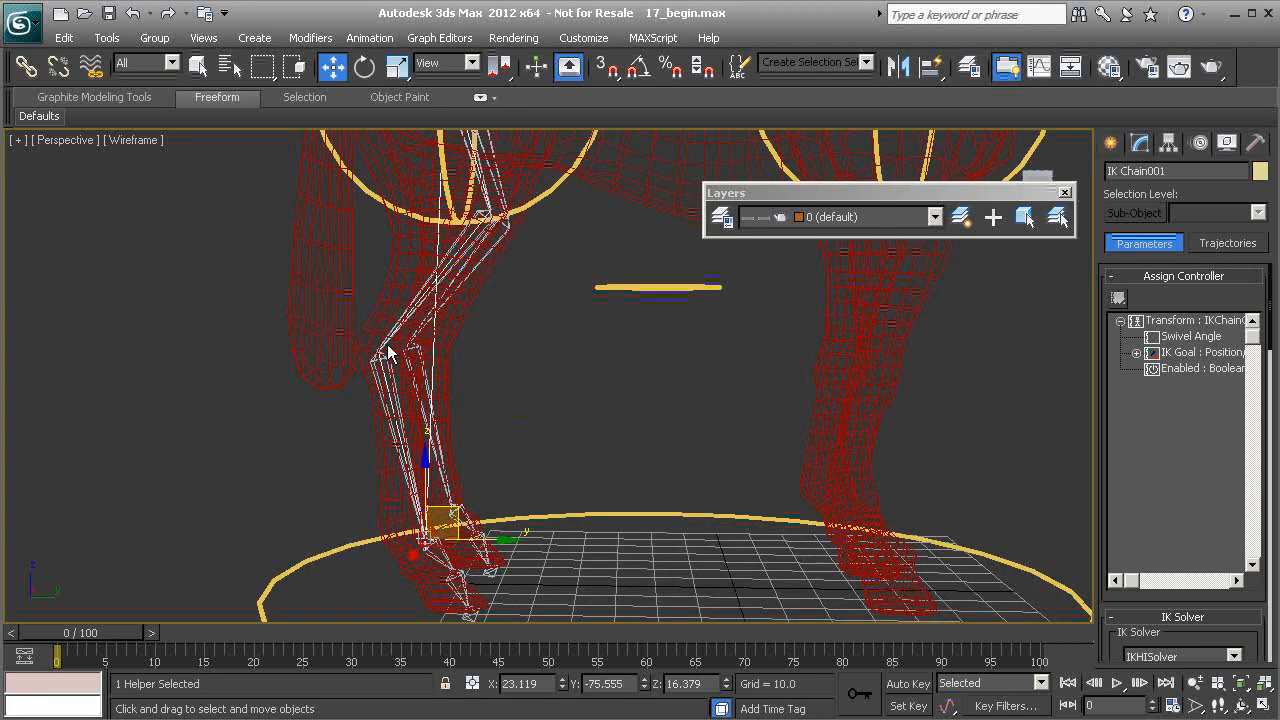
- Set the right metatarsal bone's preferred Z-axis rotation to -52 in its rotational joint settings
click(396, 420)
alt+middle_drag(396, 420, 504, 458)
click(1168, 143)
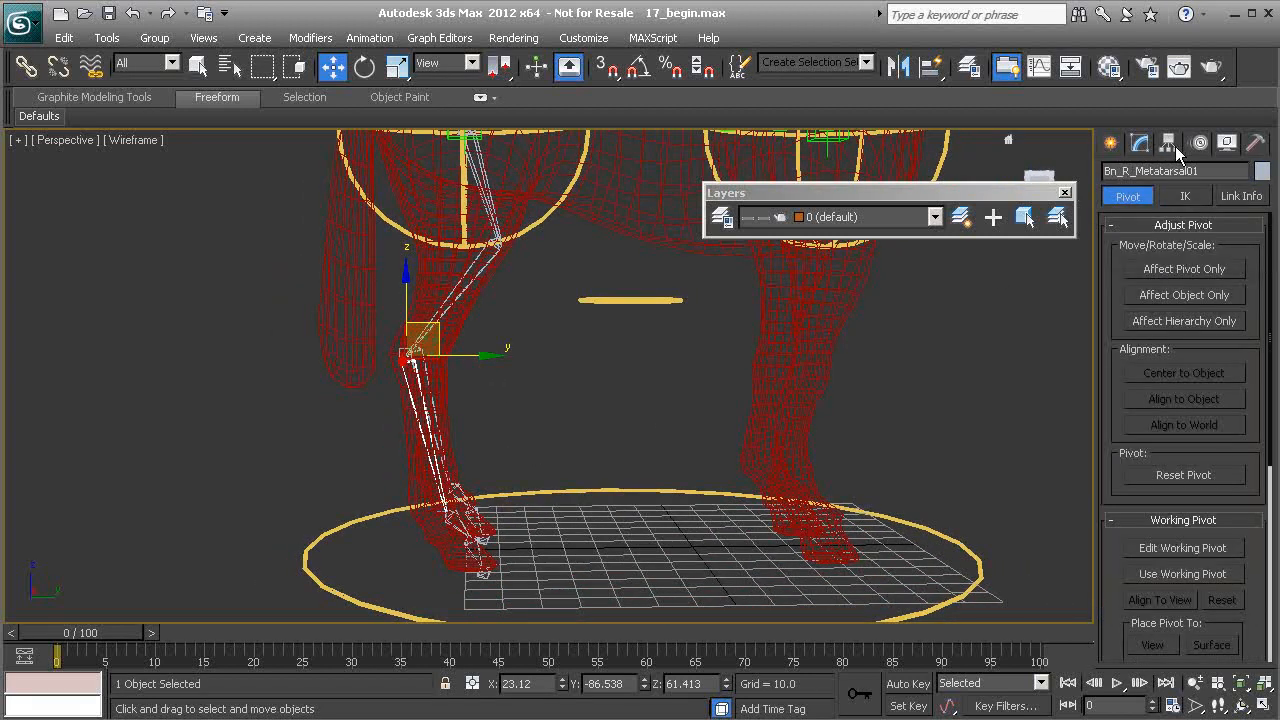
click(1193, 200)
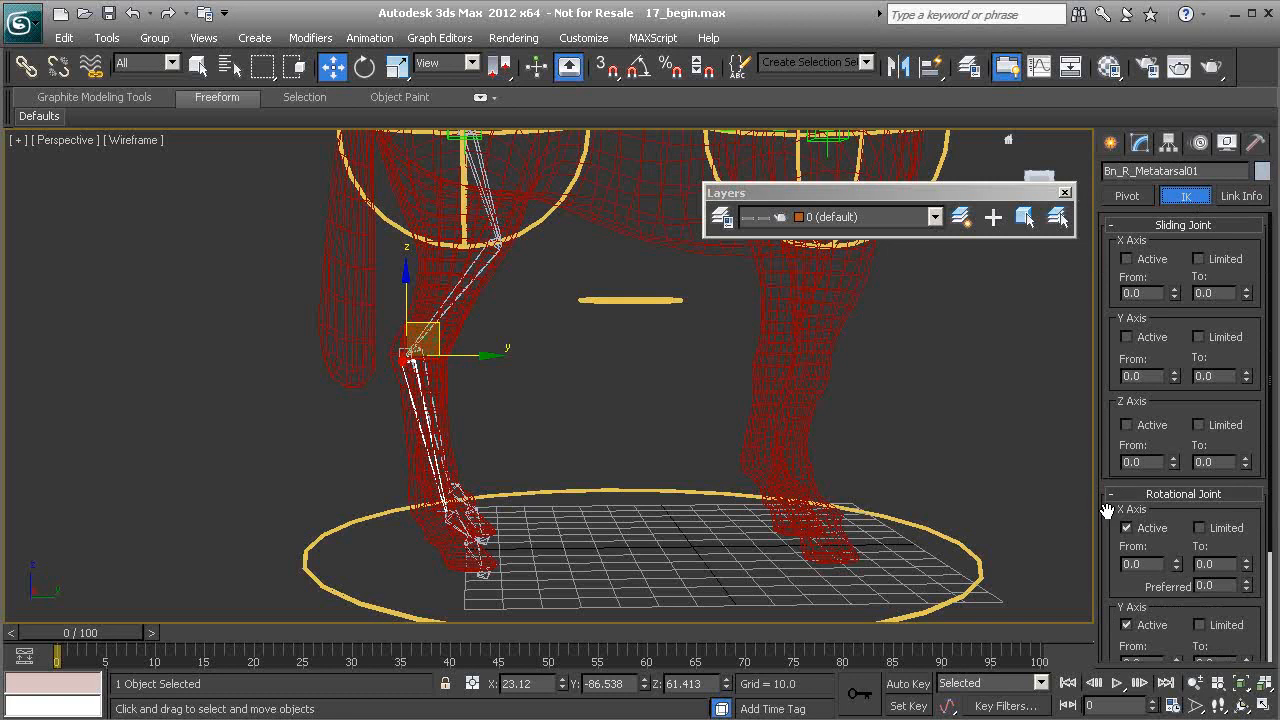
drag(1108, 520, 1121, 362)
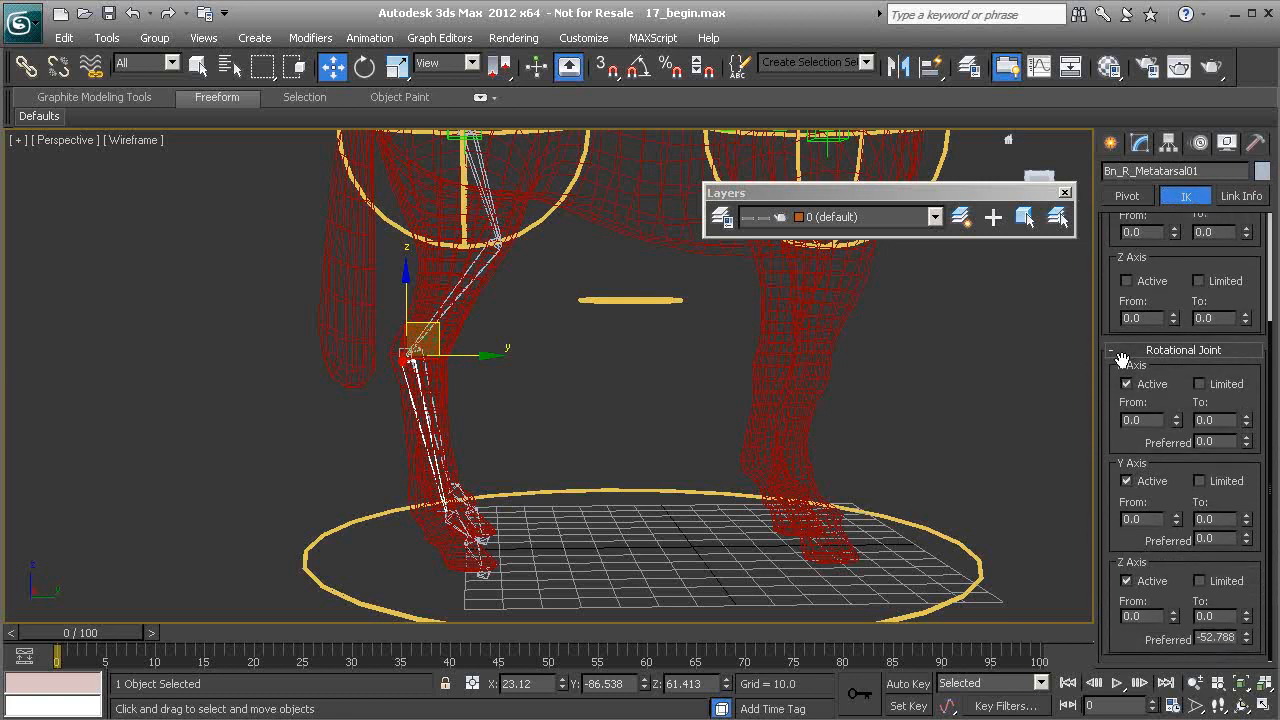
double_click(1208, 637)
text(-52)
key(Return)
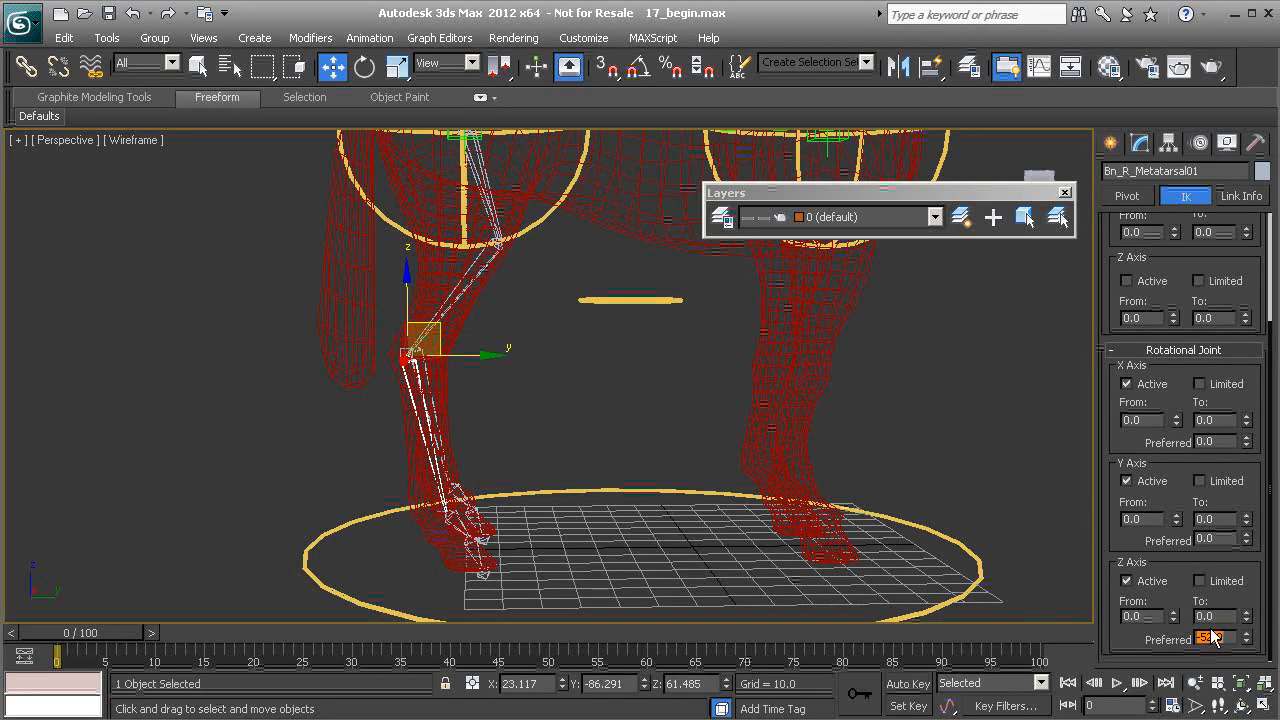
- Test the right hind leg's bending again by moving its ankle IK goal
alt+middle_drag(494, 432, 448, 406)
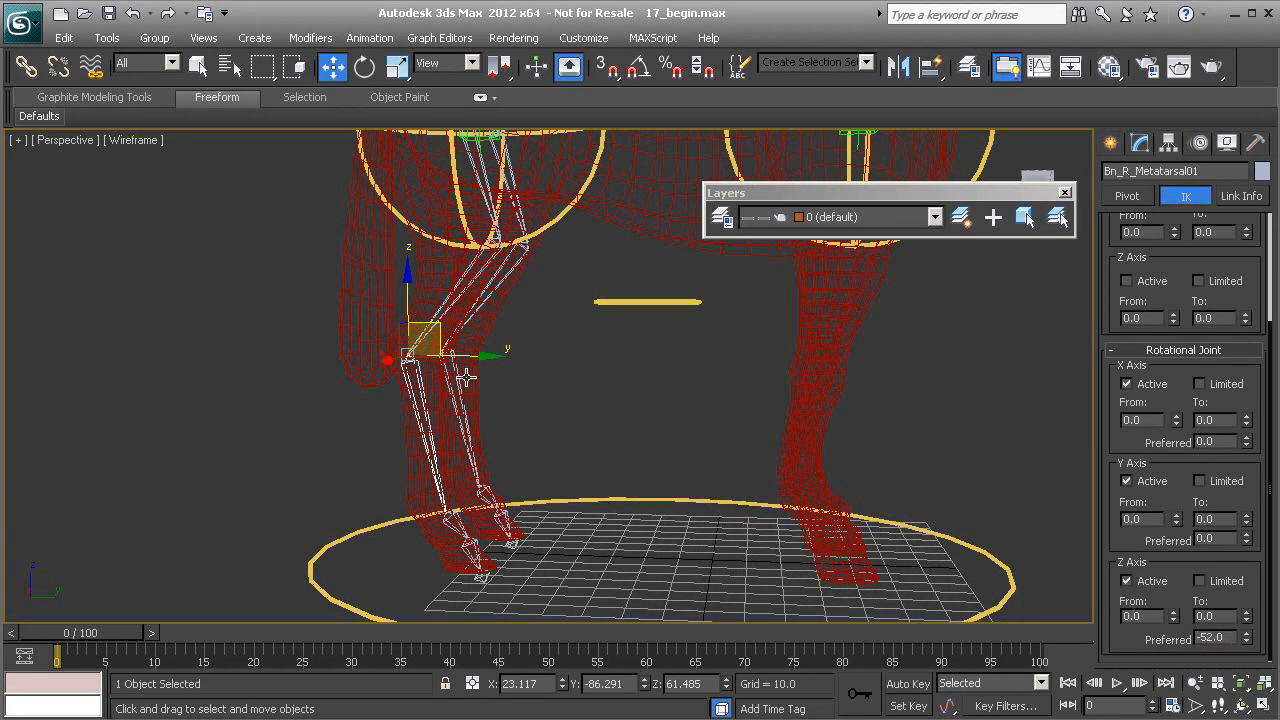
alt+middle_drag(455, 519, 432, 536)
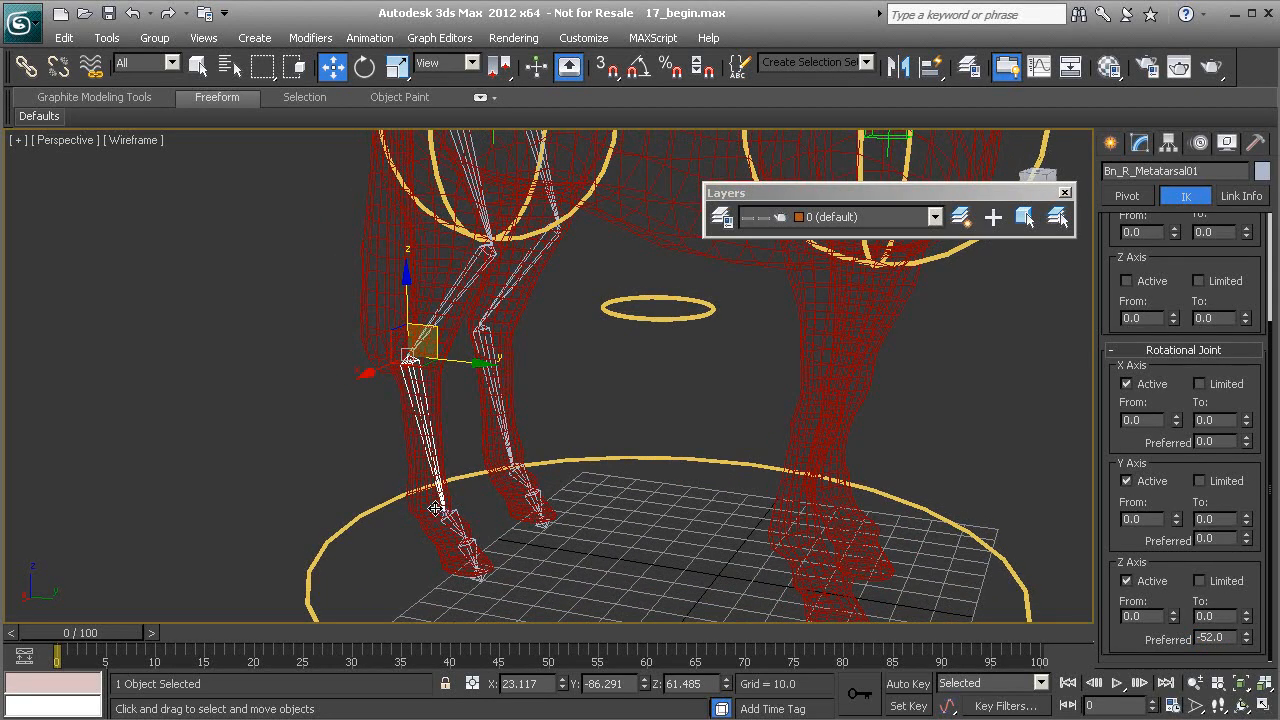
click(437, 508)
alt+middle_drag(437, 508, 473, 482)
mouse_move(473, 482)
mouse_down()
mouse_move(493, 409)
mouse_move(613, 341)
mouse_move(528, 330)
mouse_move(420, 414)
mouse_move(680, 420)
mouse_move(452, 478)
mouse_move(665, 450)
mouse_move(486, 463)
mouse_move(460, 493)
mouse_up()
- Rename the right hind leg's IK chain as HIK_R_PelvicLimb01
alt+middle_drag(652, 437, 597, 418)
drag(1177, 169, 1089, 176)
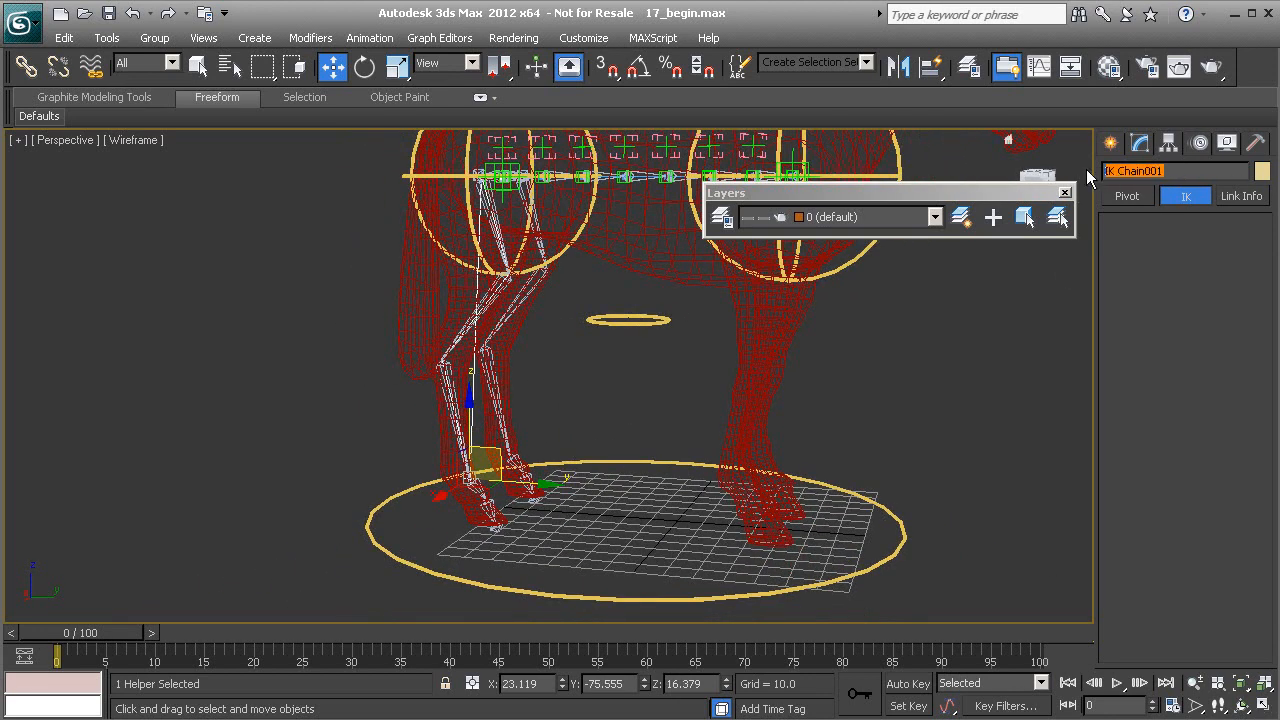
text(HIK_R_PelvicLimb01)
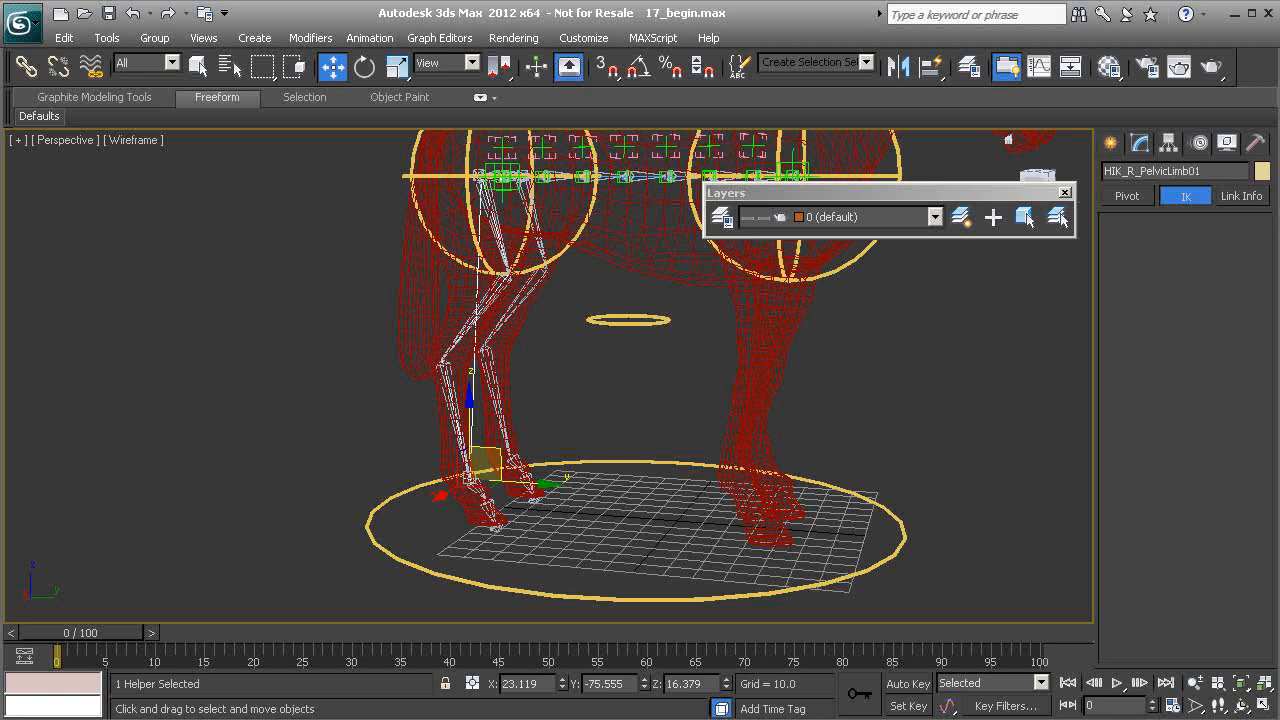
- Open the layer manager and select the objects_to_hide layer for the right hind leg's IK chain
click(722, 217)
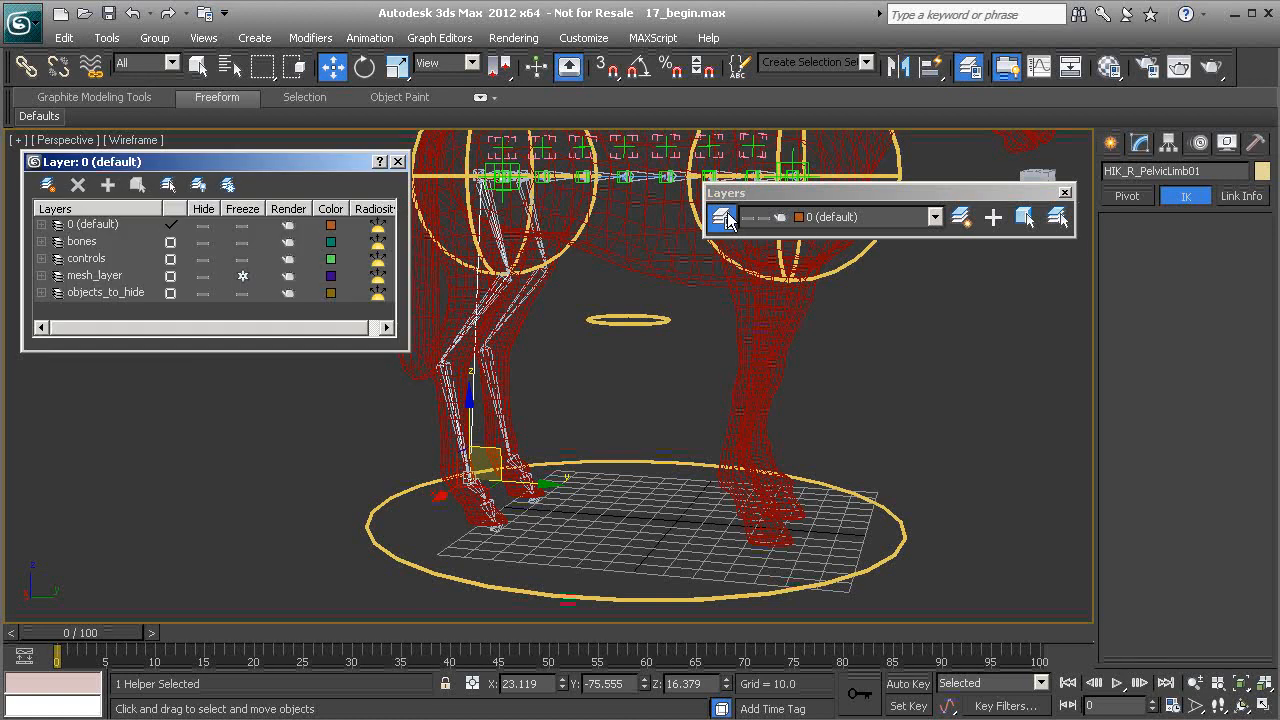
click(105, 292)
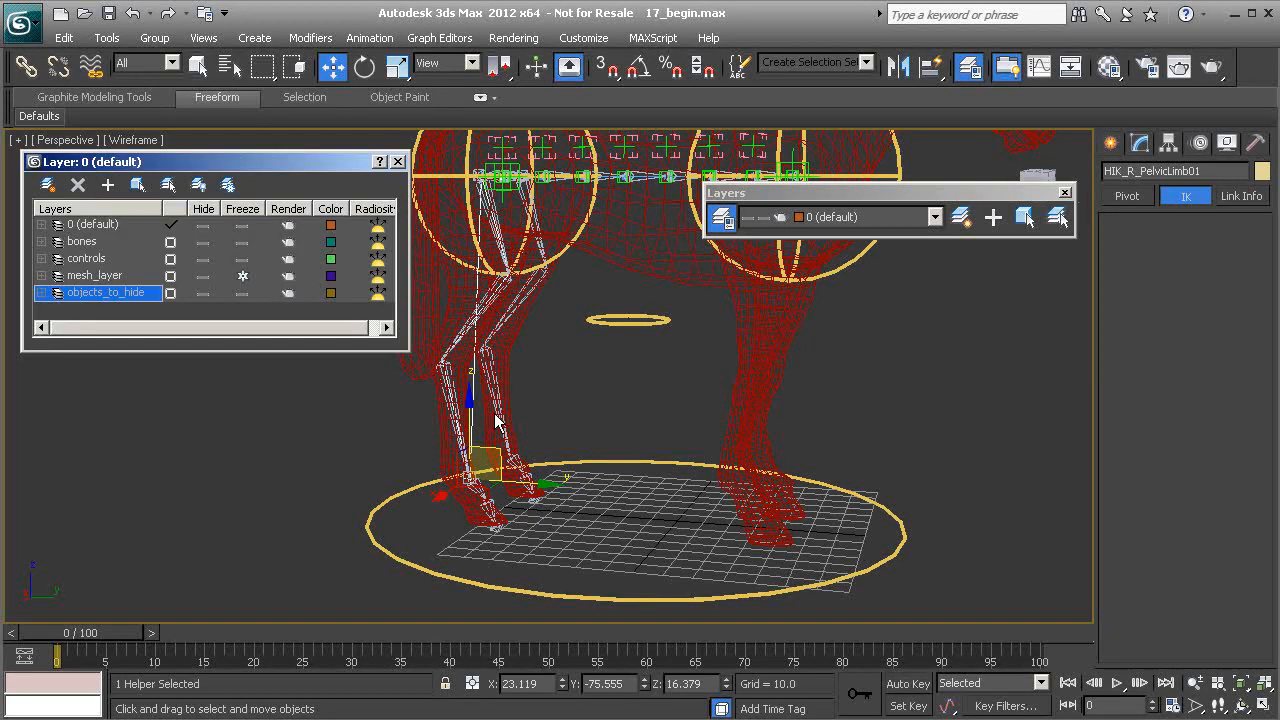
- Link the HIK_R_PelvicLimb01 IK goal at the right ankle to the Cs_Global01 ground circle, and select its parent to check the link
middle_drag(503, 399, 544, 385)
scroll(505, 550, up, 1)
scroll(535, 434, up, 3)
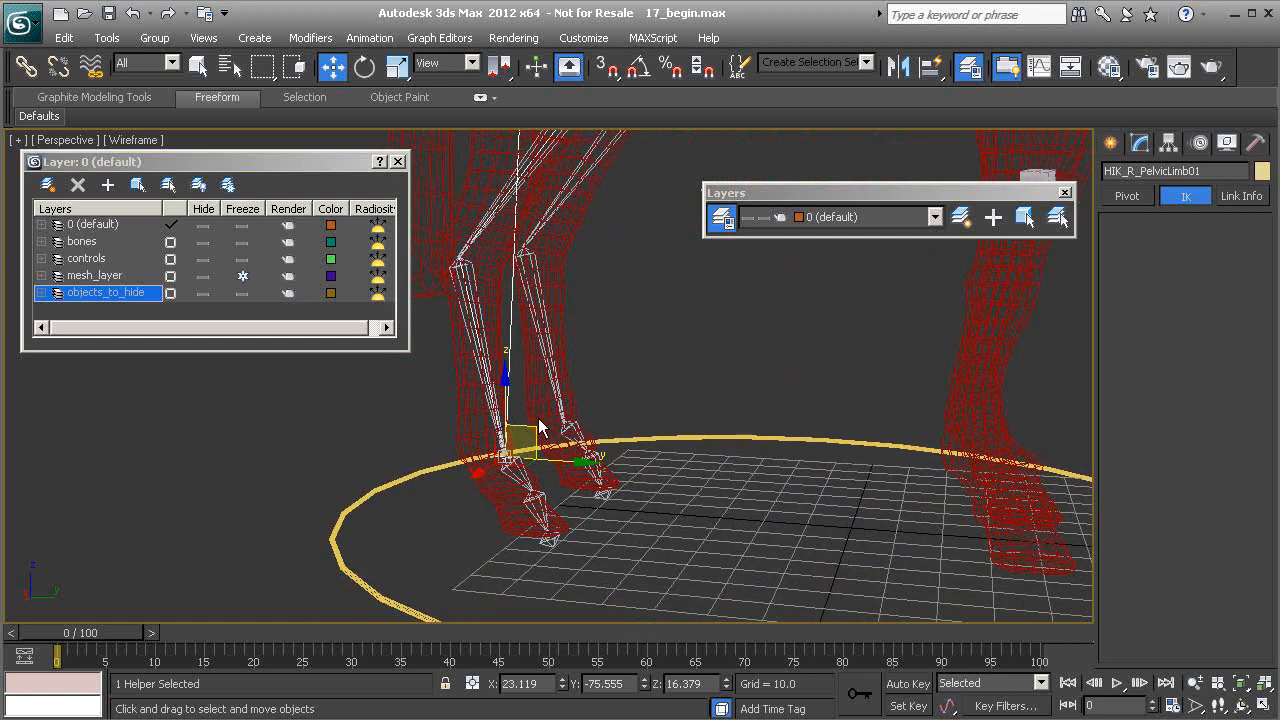
click(26, 66)
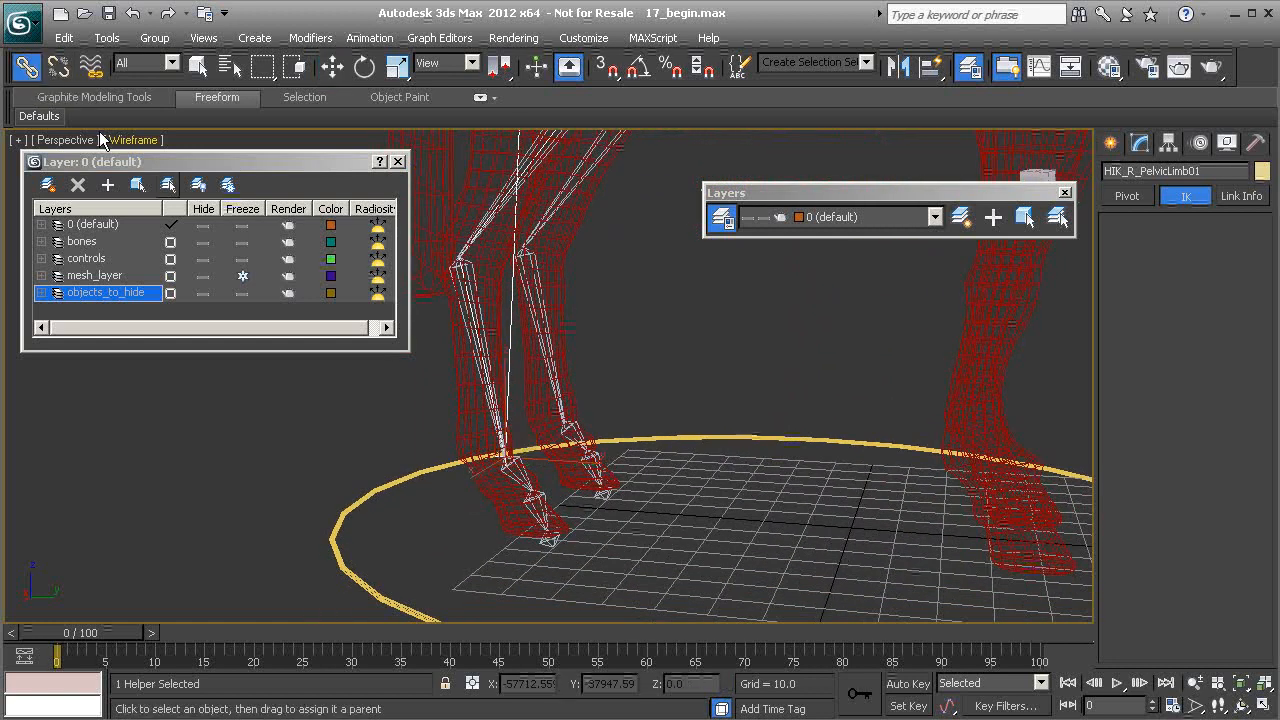
drag(507, 460, 595, 458)
scroll(520, 476, up, 3)
middle_drag(520, 476, 571, 409)
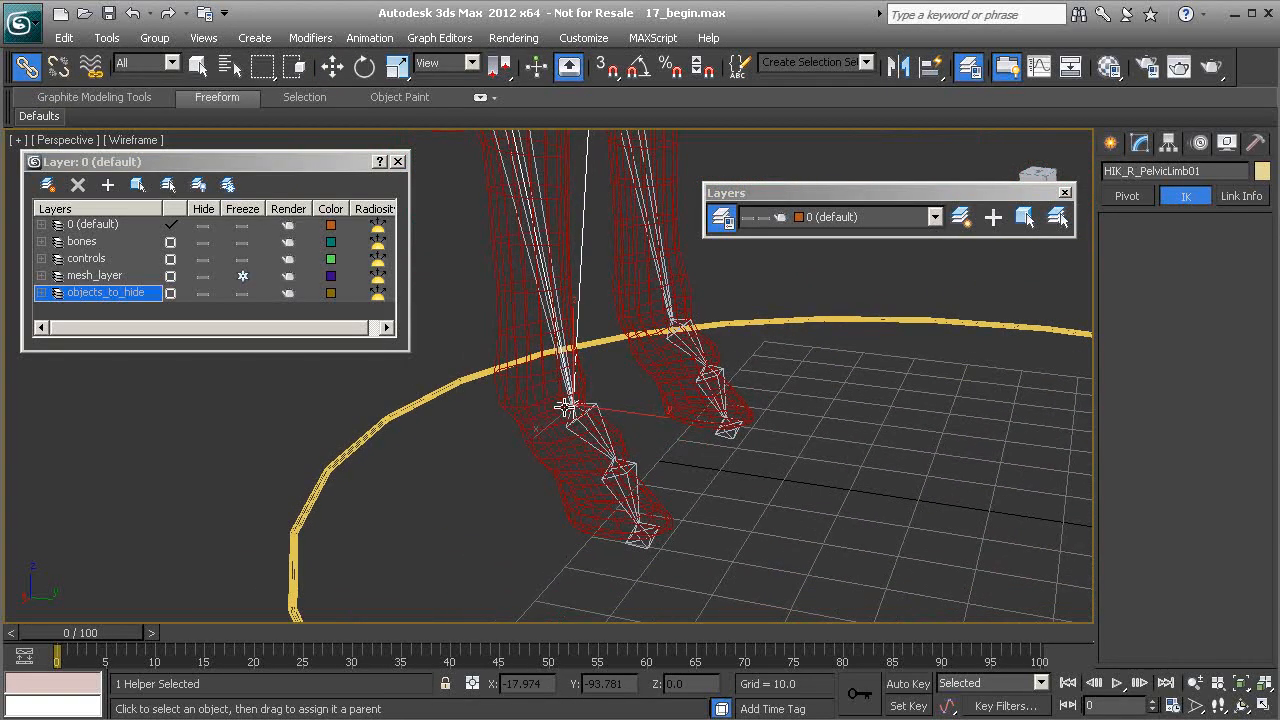
drag(565, 403, 508, 423)
mouse_move(363, 462)
mouse_down()
mouse_move(337, 462)
mouse_move(352, 446)
mouse_up()
middle_drag(554, 438, 499, 443)
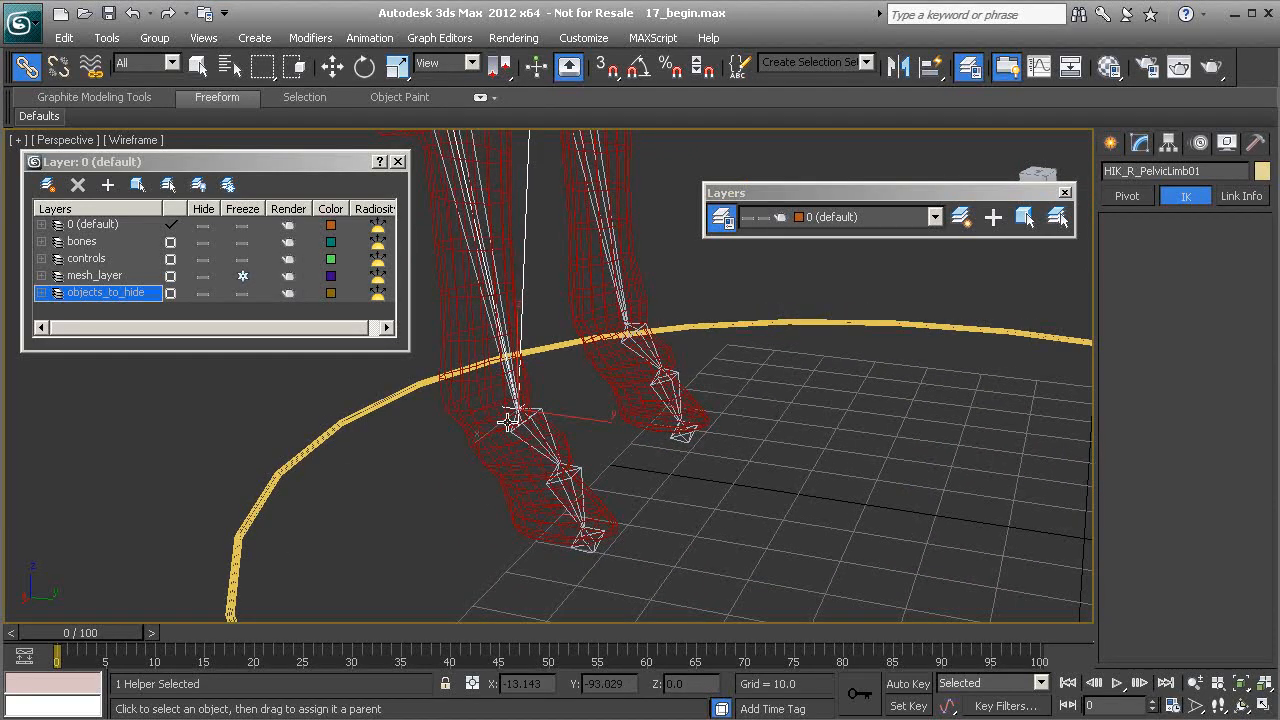
scroll(543, 402, down, 2)
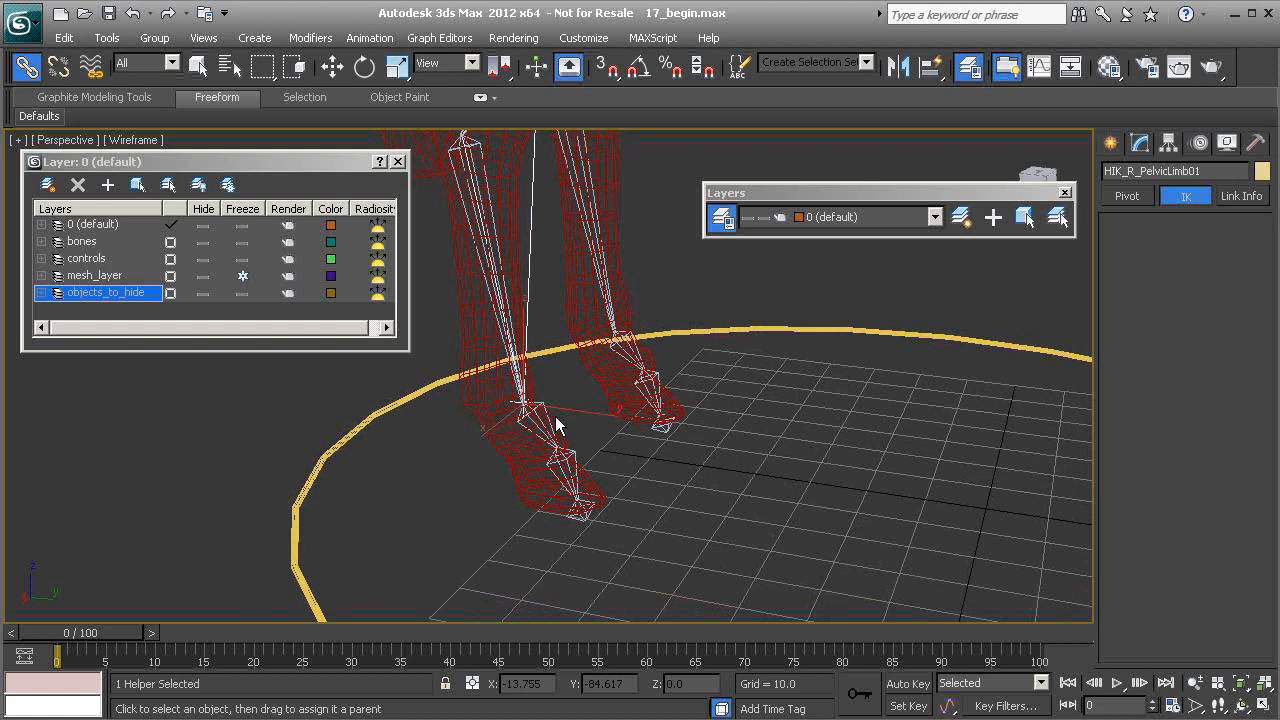
key(Page_Up)
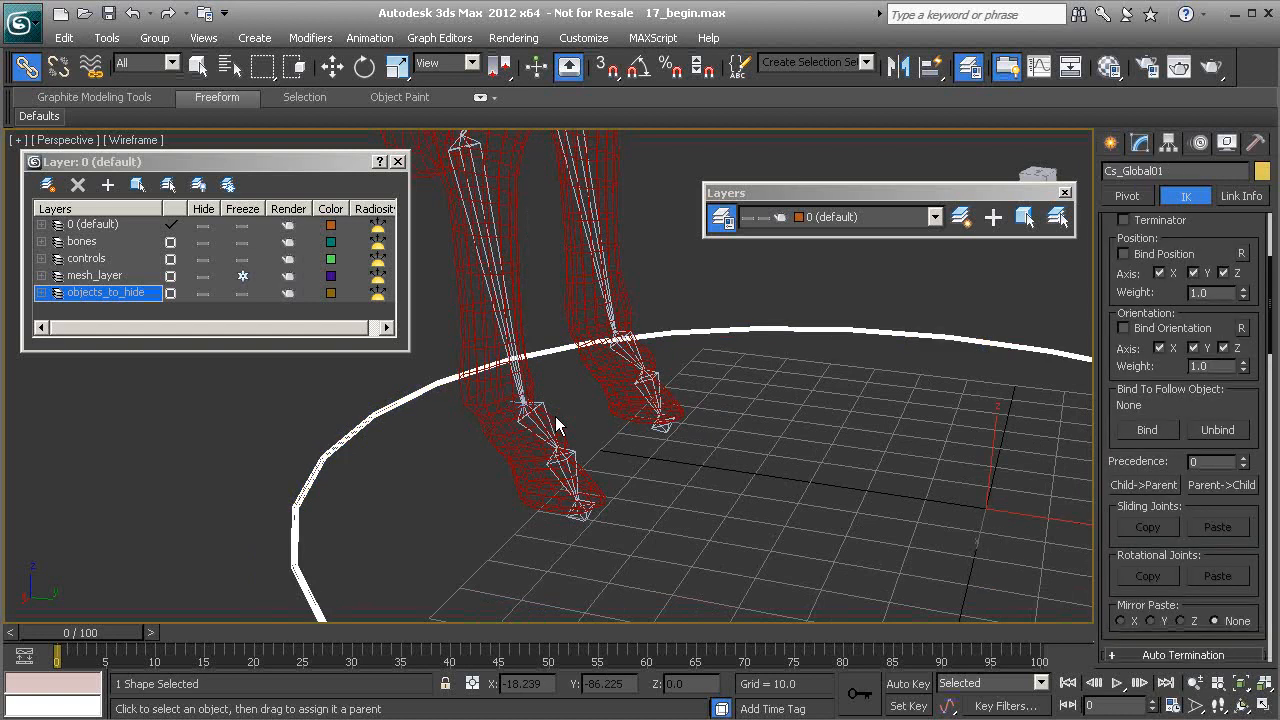
- Examine the hind leg bones and their joints from the pelvis down to the feet from several angles
middle_drag(589, 331, 585, 424)
scroll(590, 460, down, 5)
middle_drag(746, 377, 695, 413)
alt+middle_drag(695, 413, 716, 286)
scroll(648, 478, up, 3)
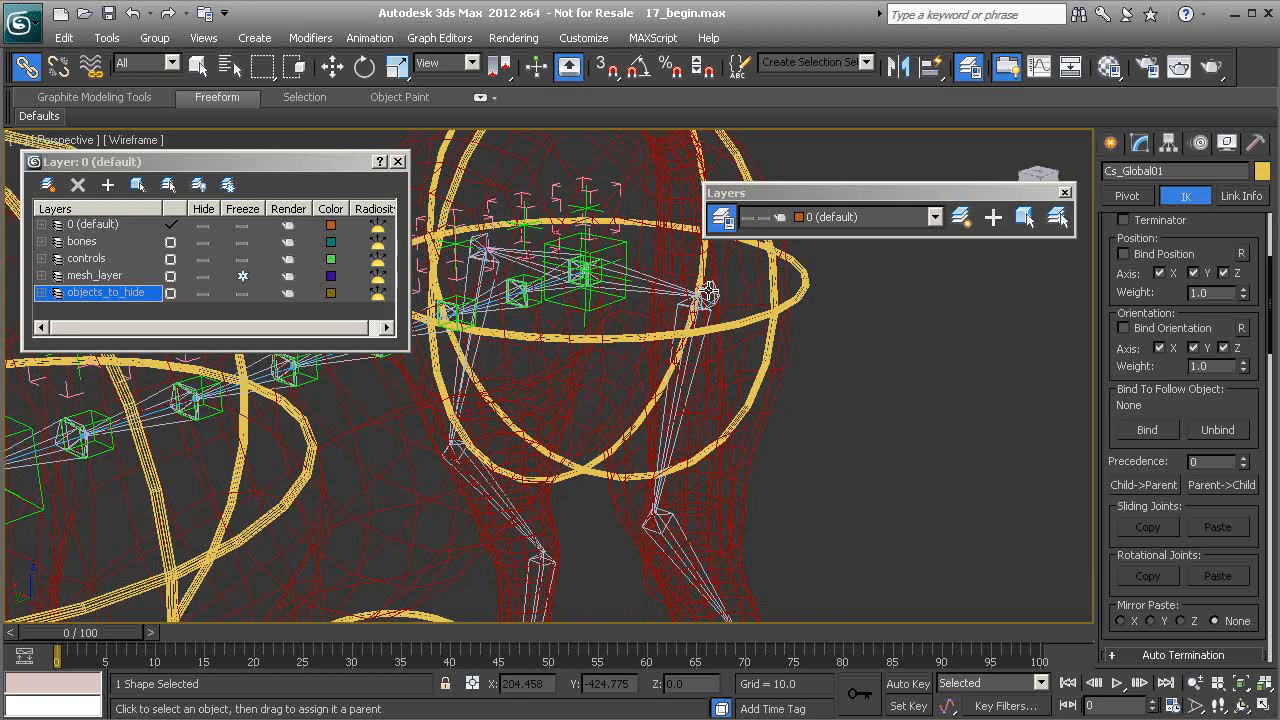
alt+middle_drag(724, 461, 677, 400)
alt+middle_drag(736, 490, 714, 425)
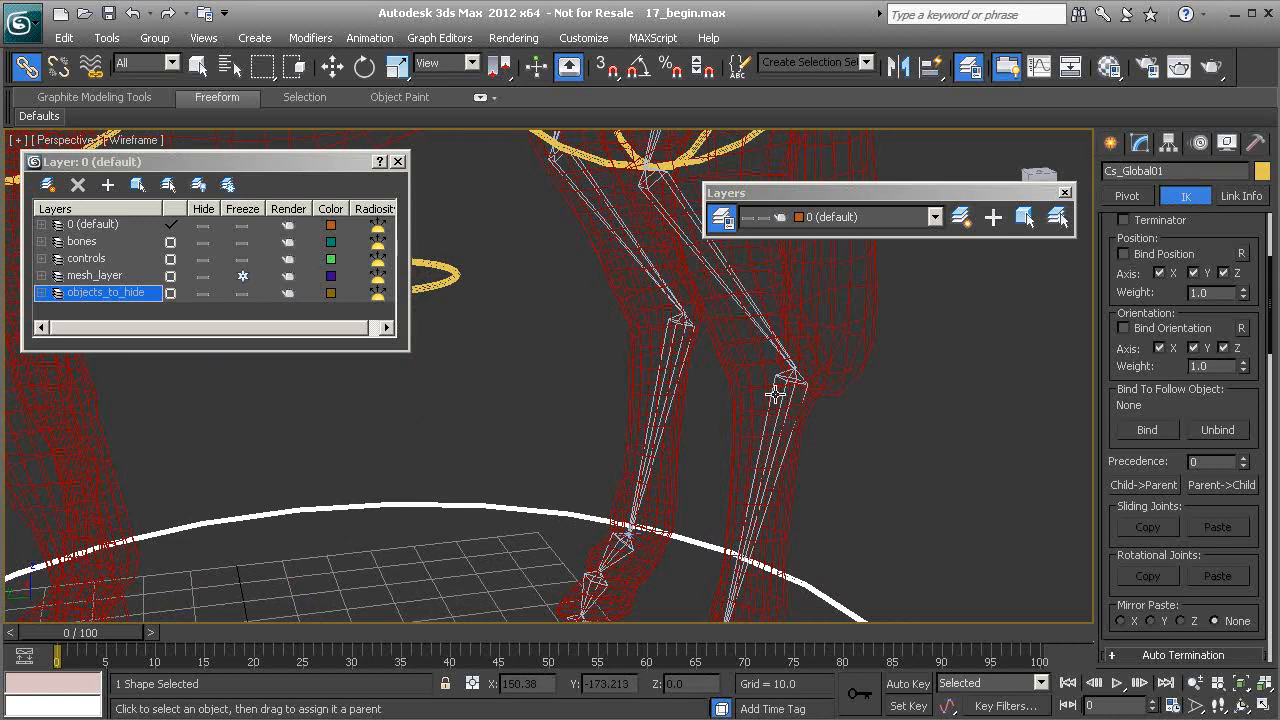
alt+middle_drag(803, 384, 671, 352)
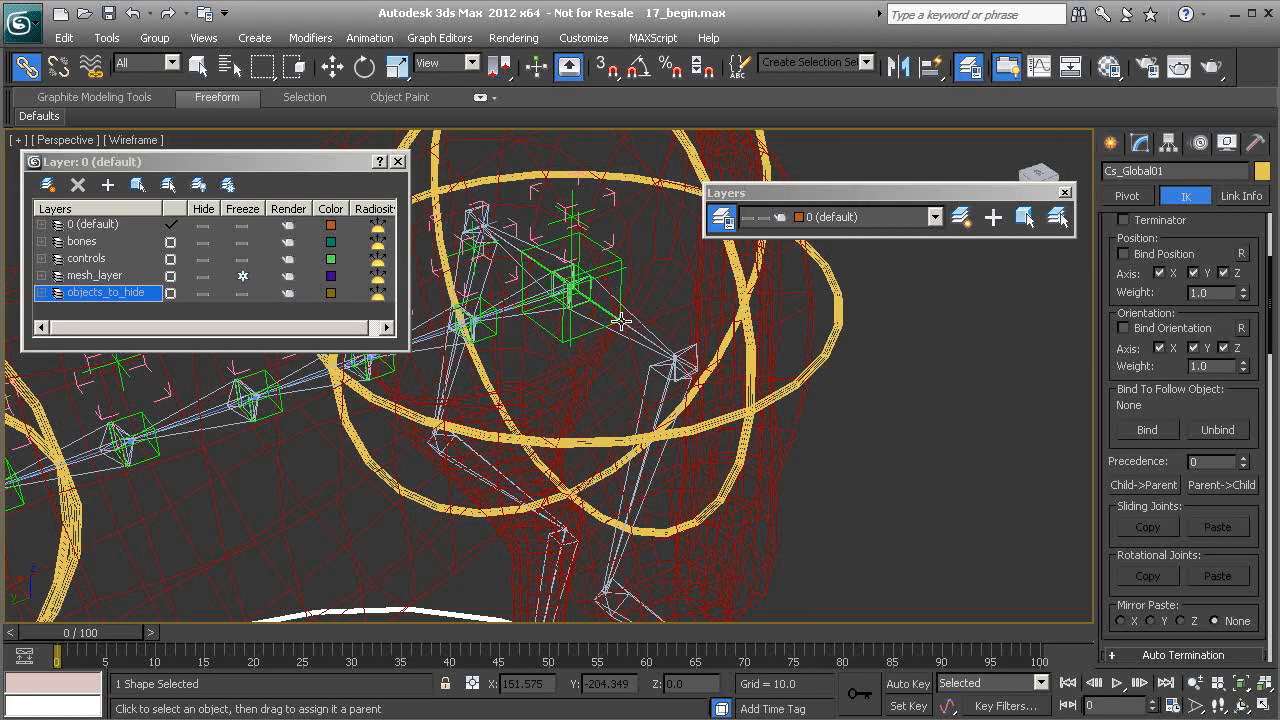
scroll(610, 310, down, 1)
scroll(630, 335, up, 1)
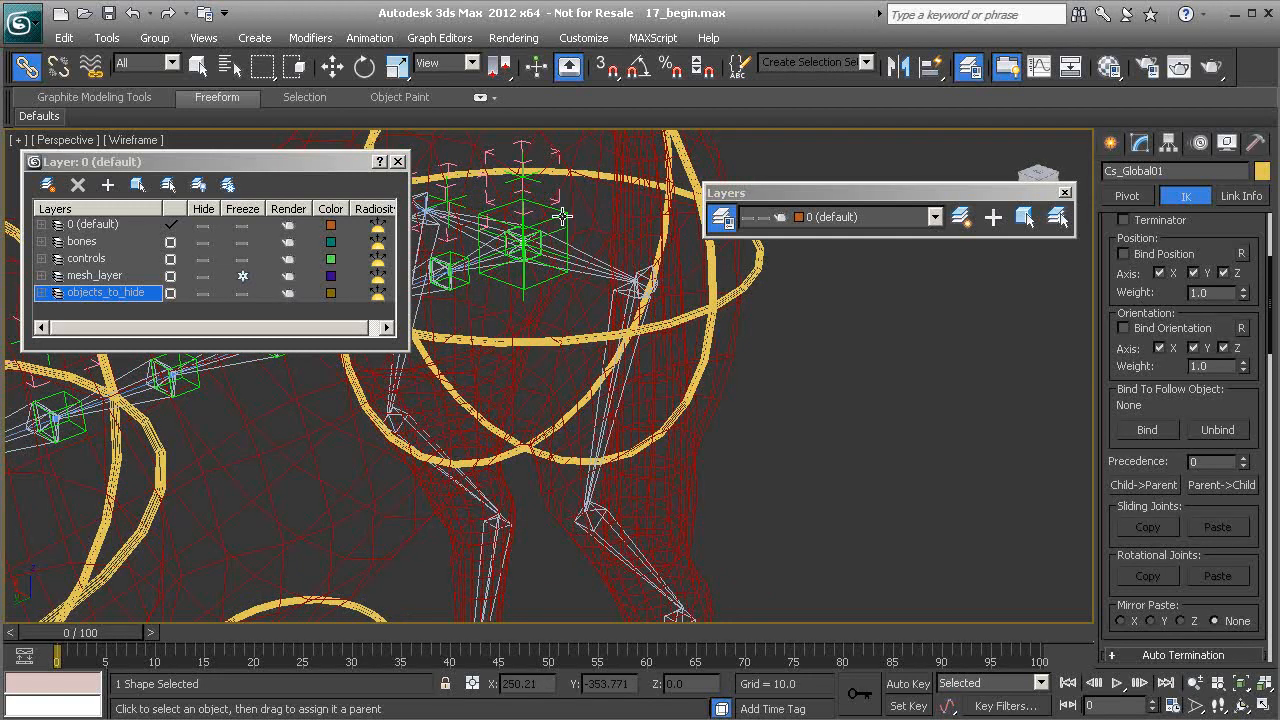
middle_drag(627, 470, 614, 340)
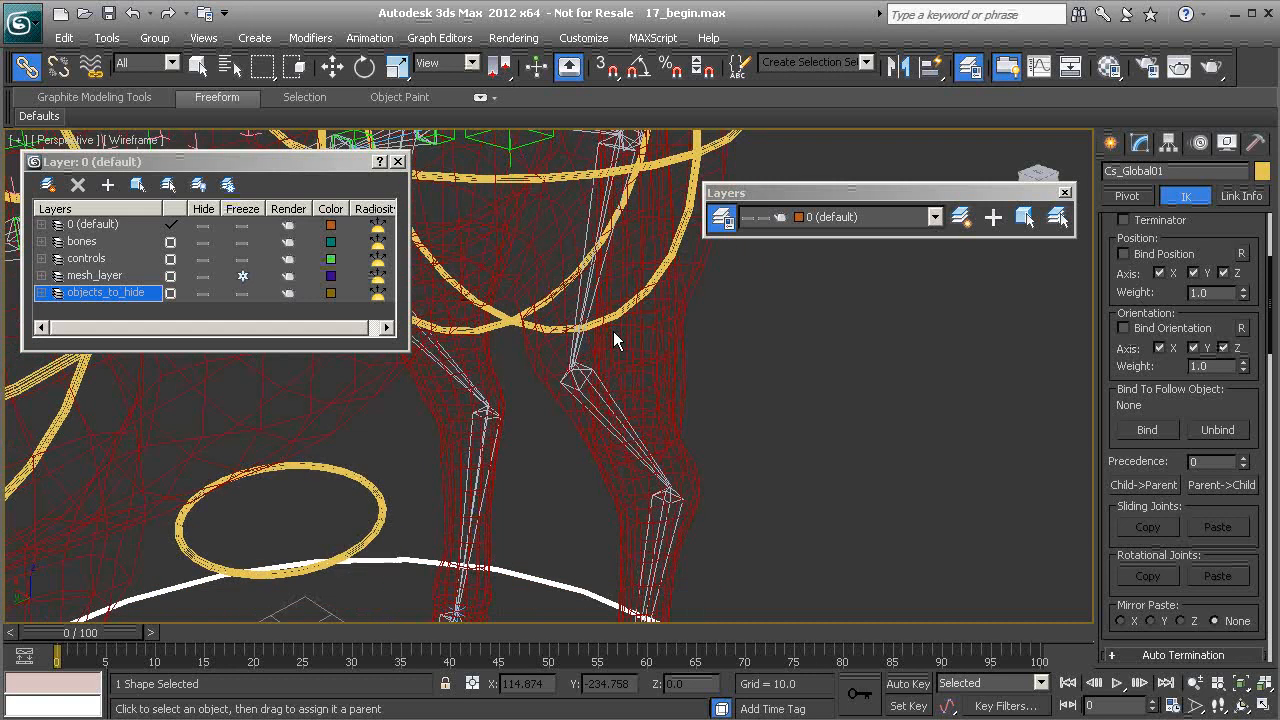
alt+middle_drag(620, 391, 608, 403)
middle_drag(666, 580, 608, 372)
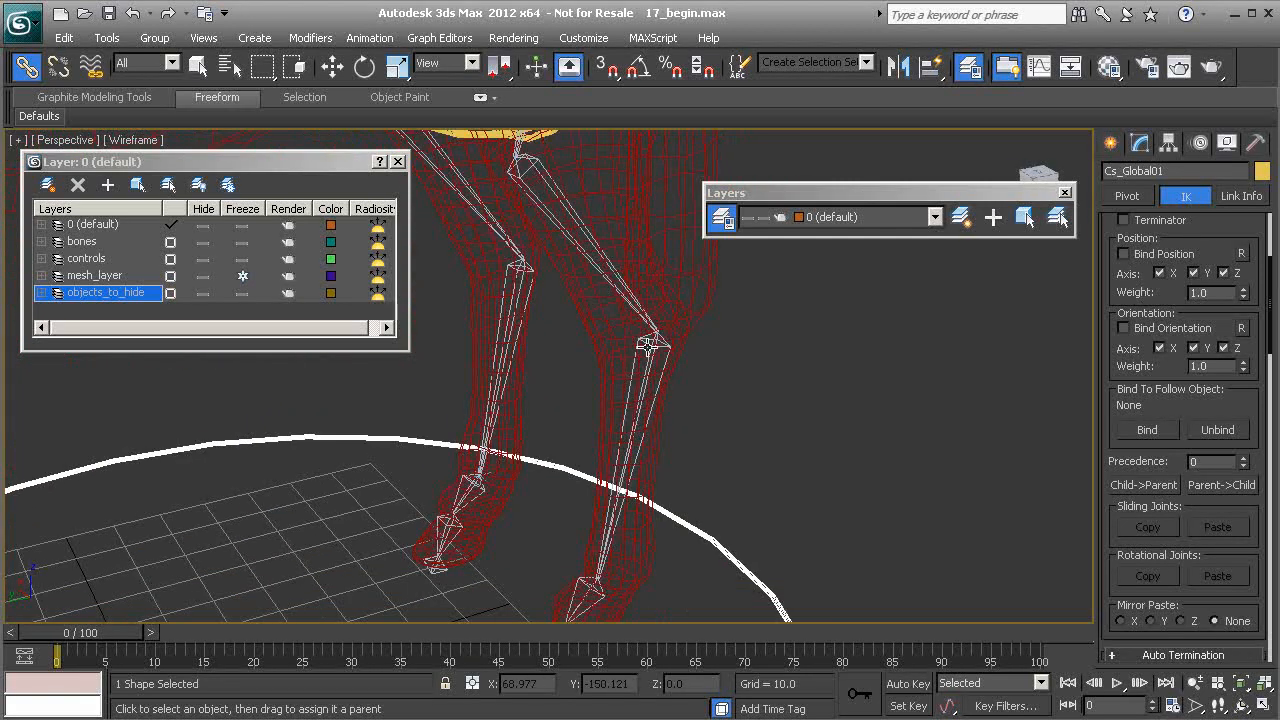
middle_drag(619, 564, 591, 434)
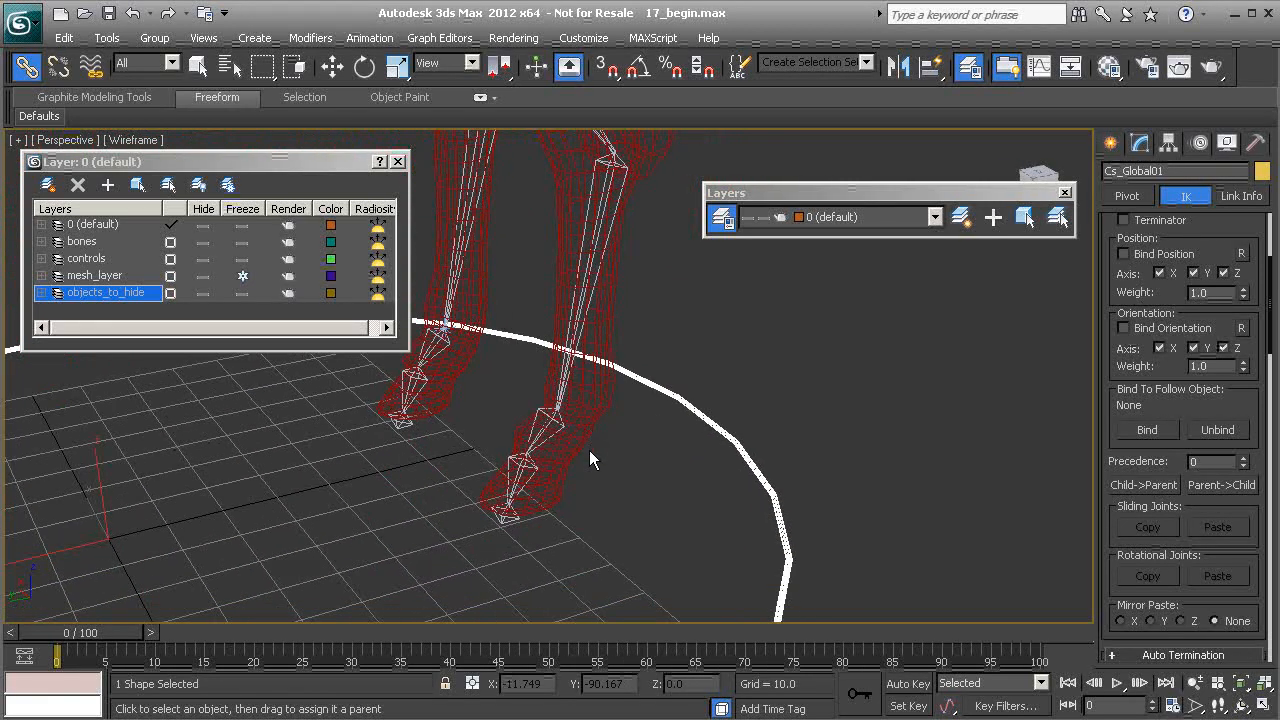
- Clear the selection and close the layer manager to view the rig unobstructed
click(752, 393)
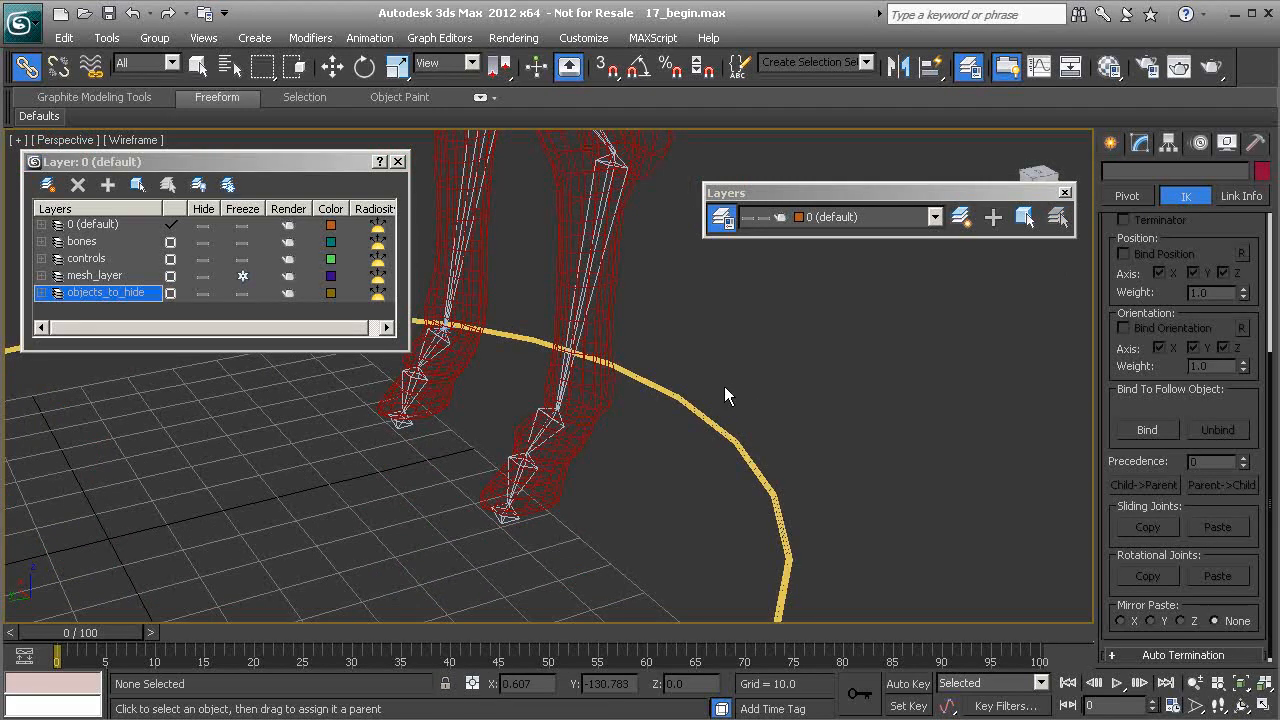
alt+middle_drag(741, 390, 742, 291)
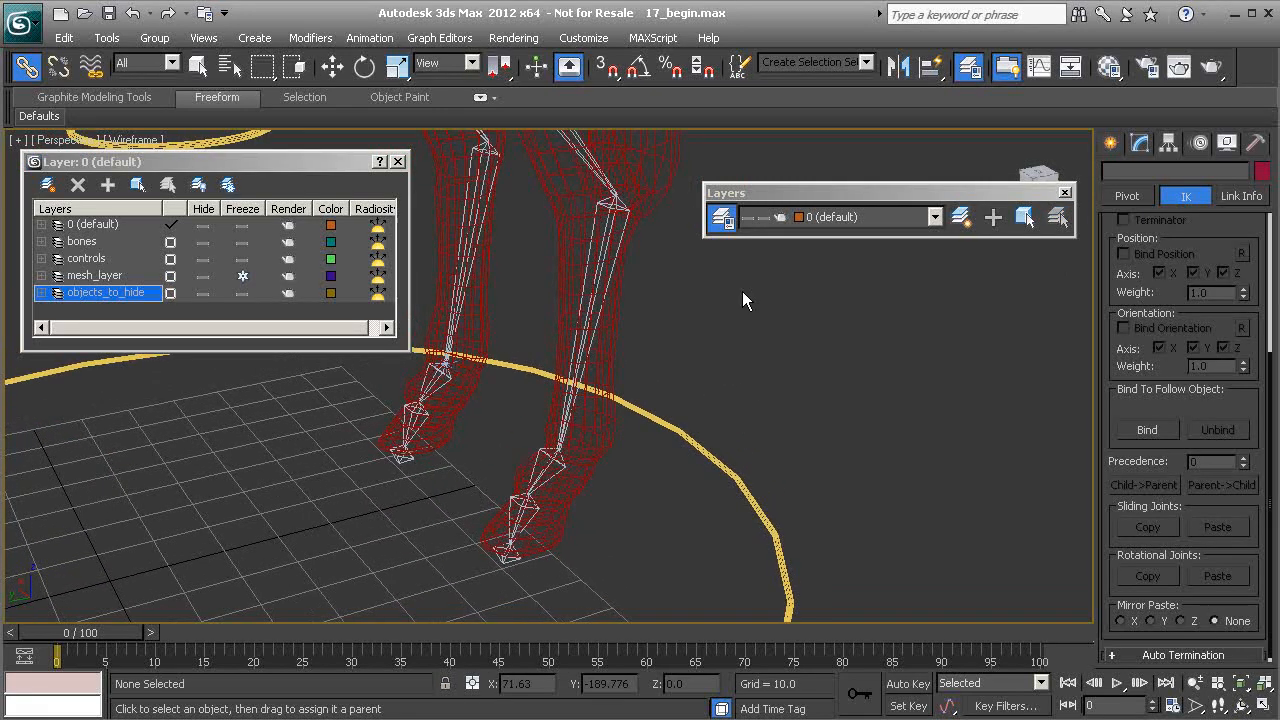
click(398, 161)
middle_drag(586, 307, 572, 437)
scroll(500, 274, down, 4)
alt+middle_drag(500, 274, 508, 396)
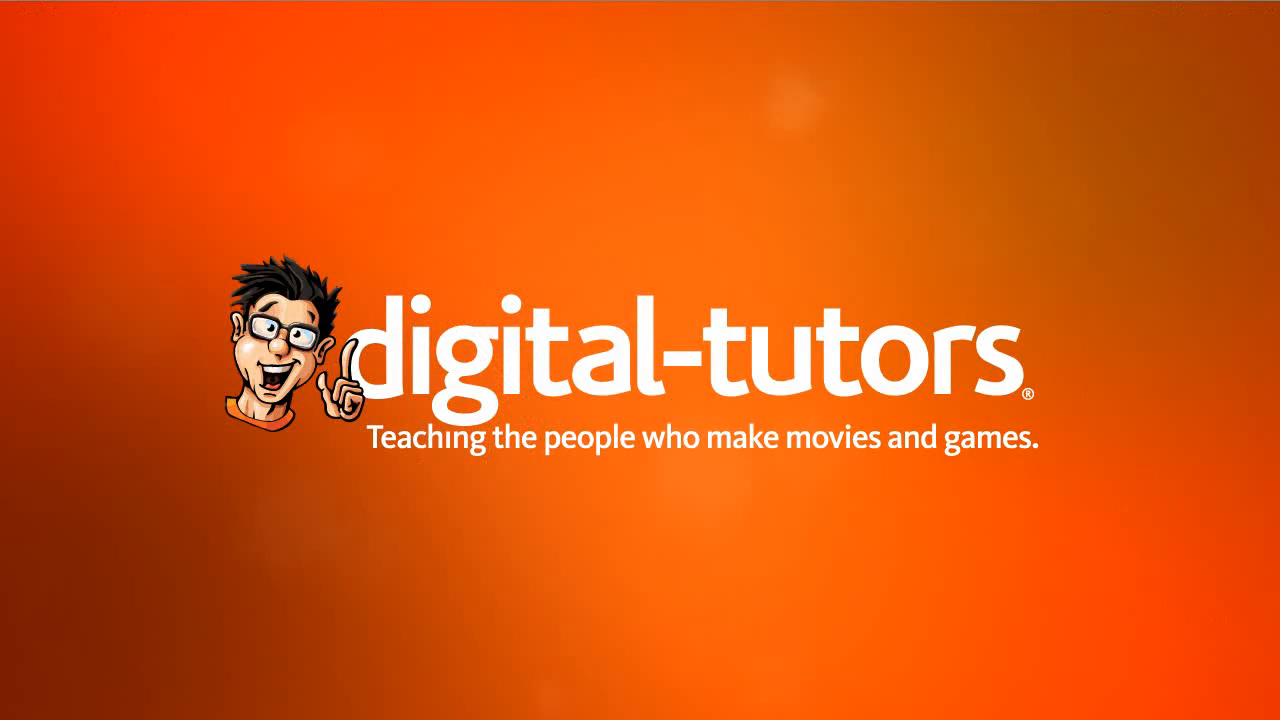